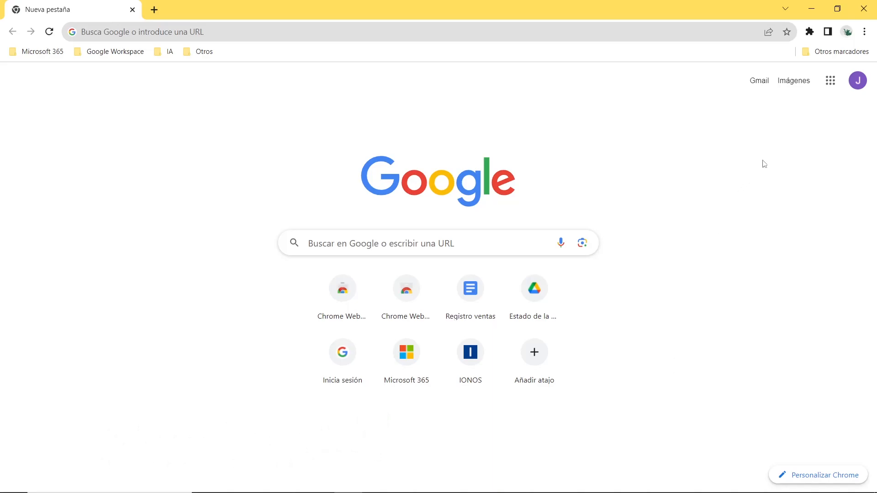
Go to Google Drive and open the DOCUMENTACION folder in Mi unidad
{"action": "left_click", "coordinate": [830, 81]}
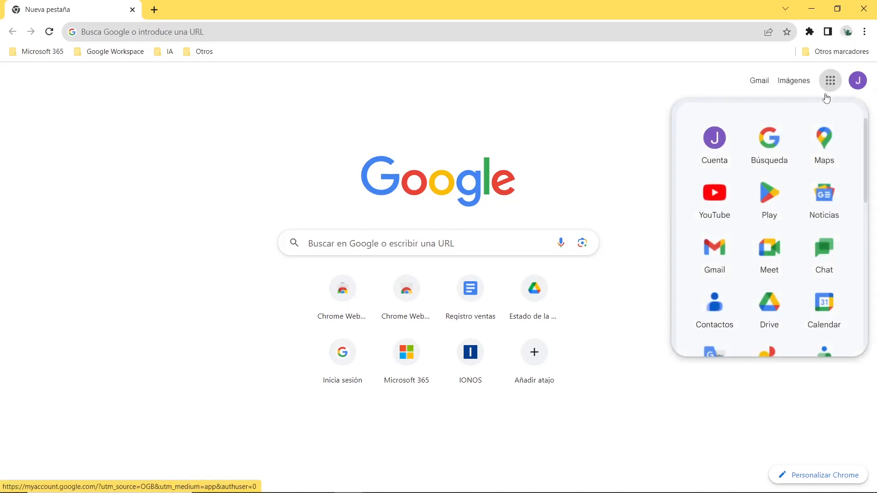
{"action": "left_click", "coordinate": [770, 305]}
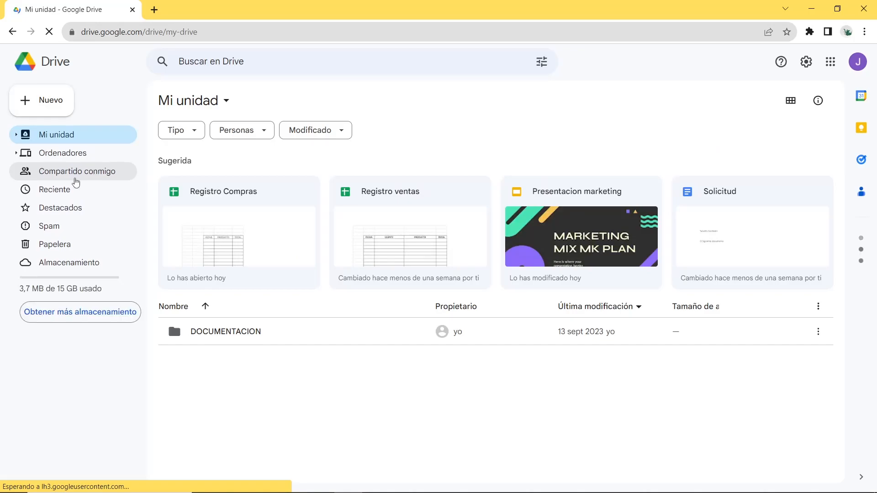
{"action": "left_click", "coordinate": [221, 337]}
{"action": "double_click", "coordinate": [222, 337]}
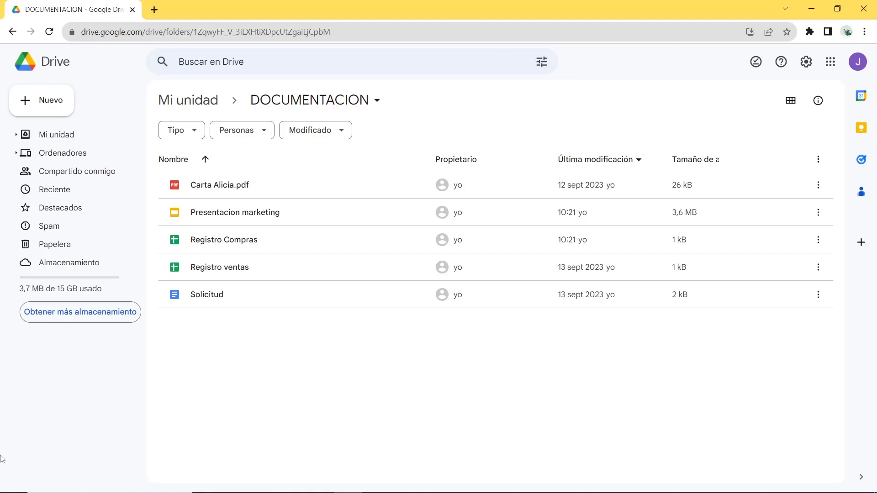
Open sharing for the Registro ventas spreadsheet and add the recipient's e-mail address
{"action": "right_click", "coordinate": [249, 268]}
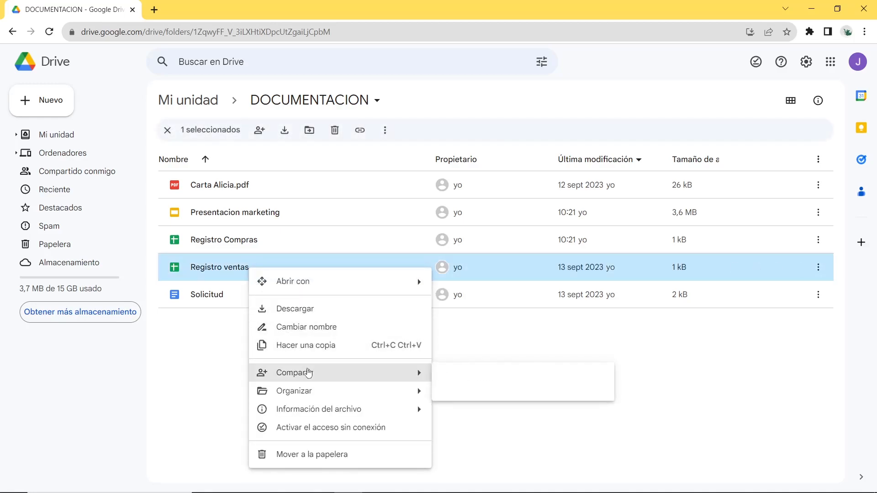
{"action": "mouse_move", "coordinate": [406, 371]}
{"action": "left_click", "coordinate": [450, 377]}
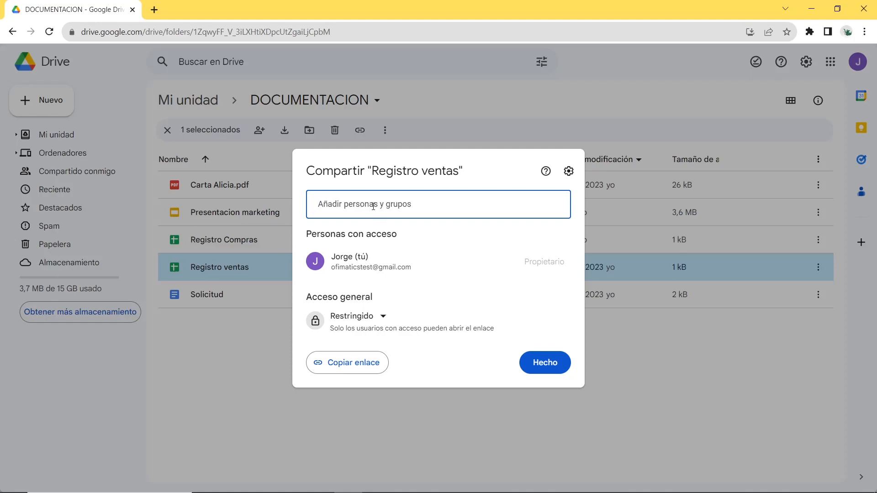
{"action": "key", "text": "ctrl+v"}
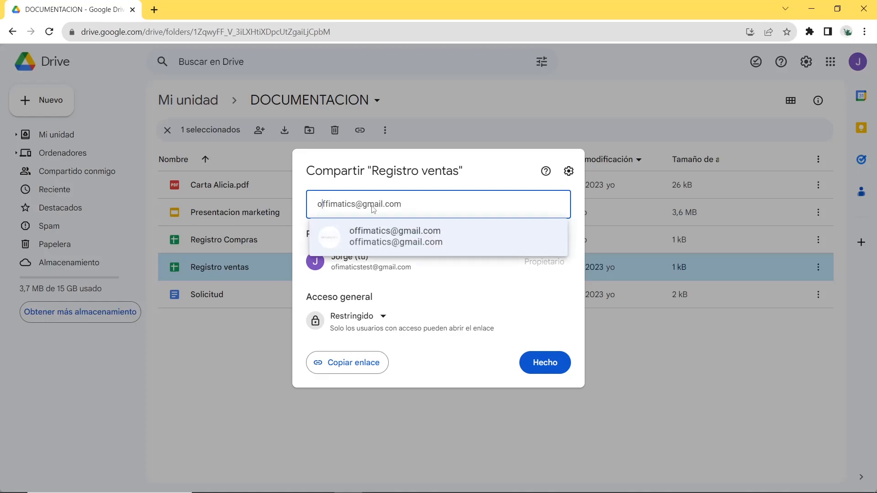
{"action": "left_click", "coordinate": [404, 243]}
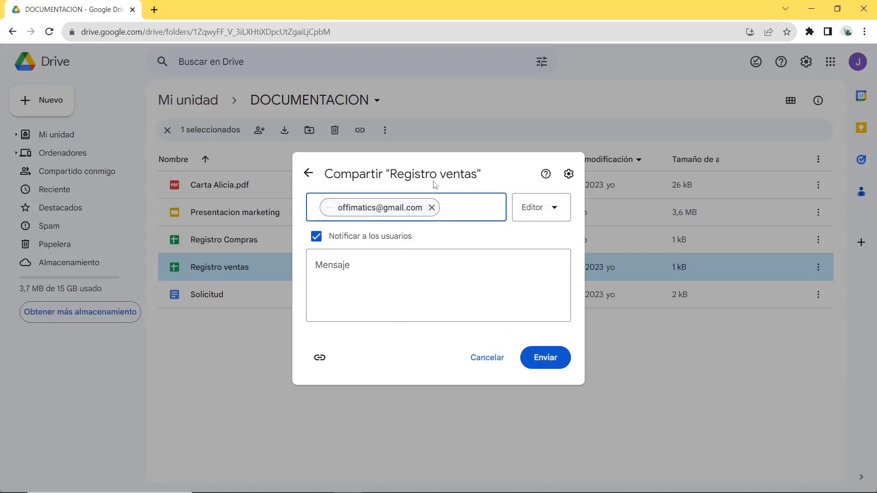
Try the Lector and Comentador roles for the recipient and return the role to Editor
{"action": "left_click", "coordinate": [530, 210]}
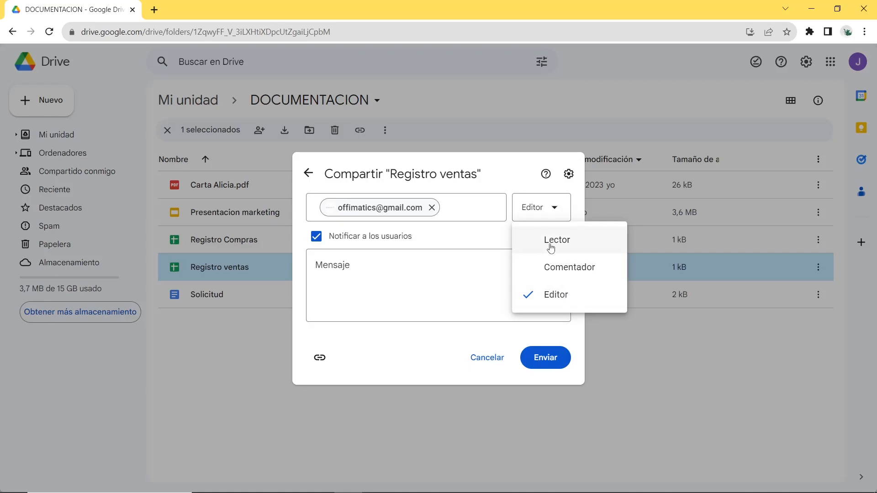
{"action": "left_click", "coordinate": [551, 247]}
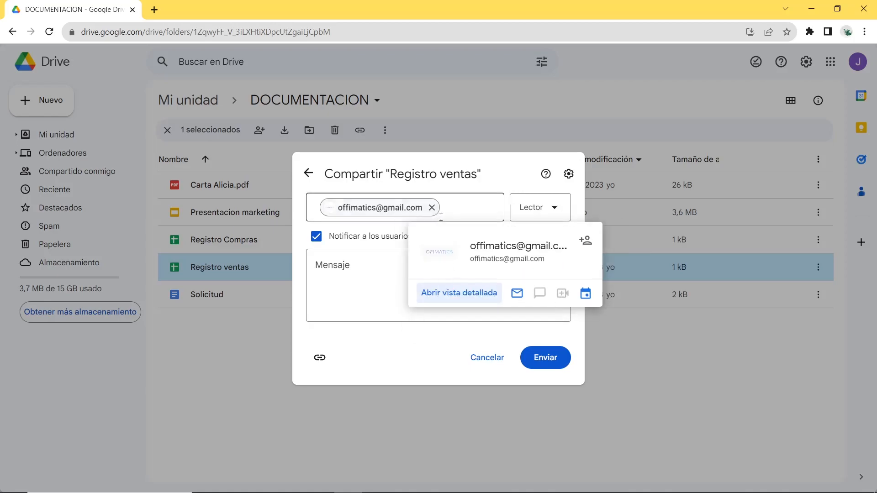
{"action": "left_click", "coordinate": [529, 215]}
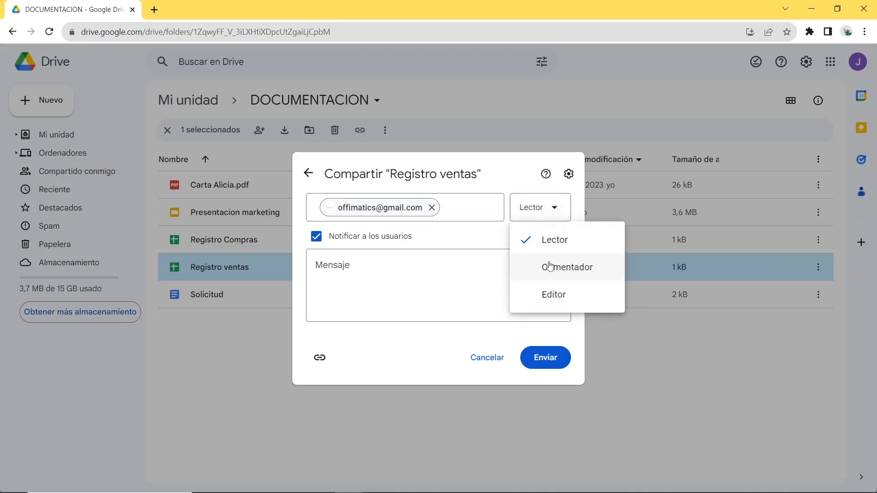
{"action": "left_click", "coordinate": [567, 273]}
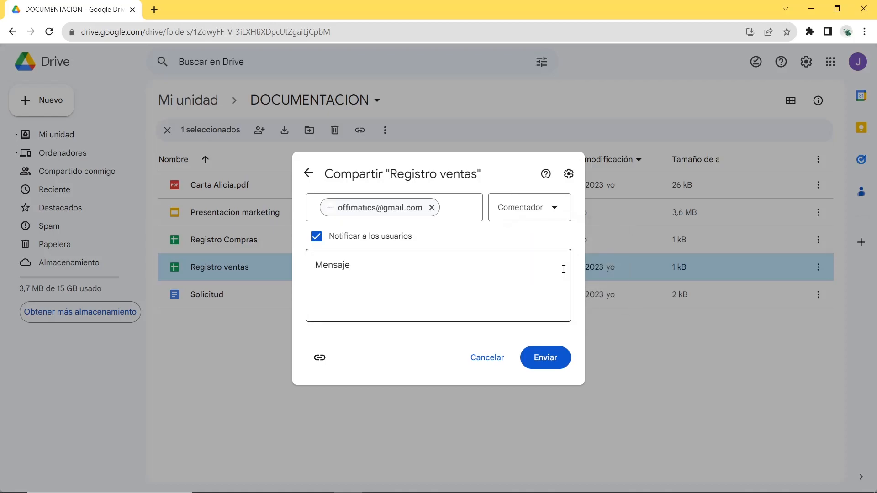
{"action": "left_click", "coordinate": [520, 214]}
{"action": "left_click", "coordinate": [534, 295]}
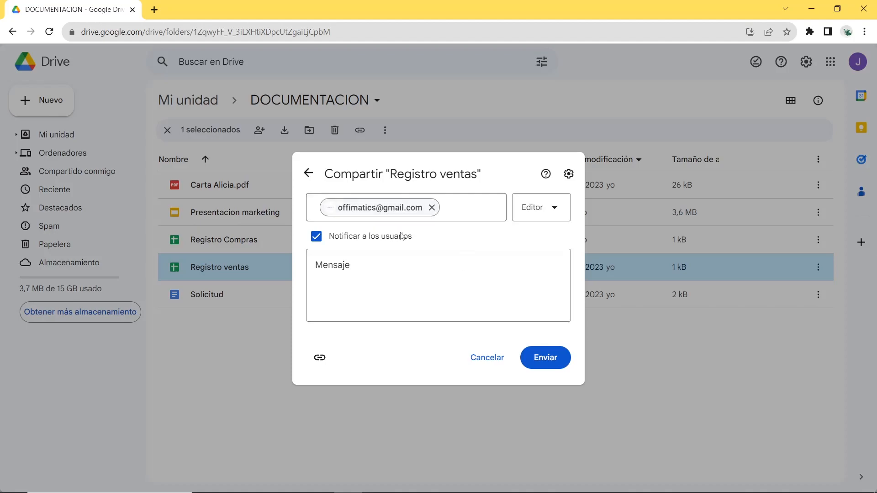
{"action": "left_click", "coordinate": [534, 208]}
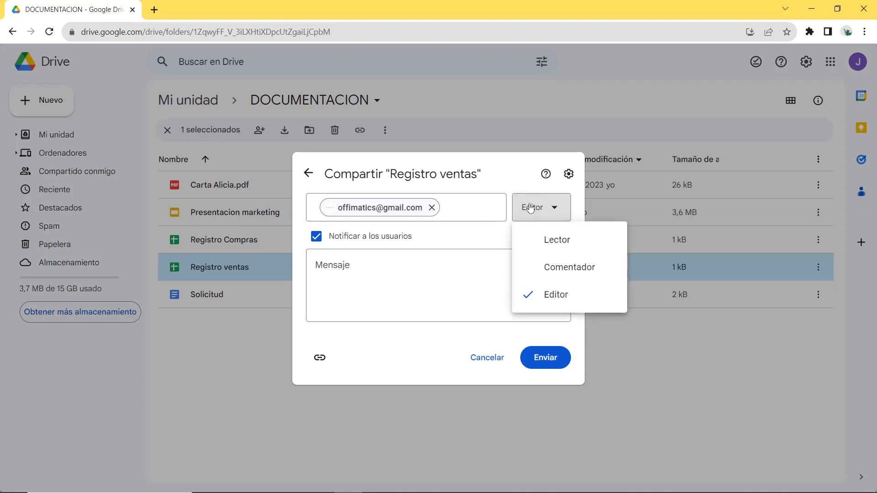
{"action": "left_click", "coordinate": [555, 298]}
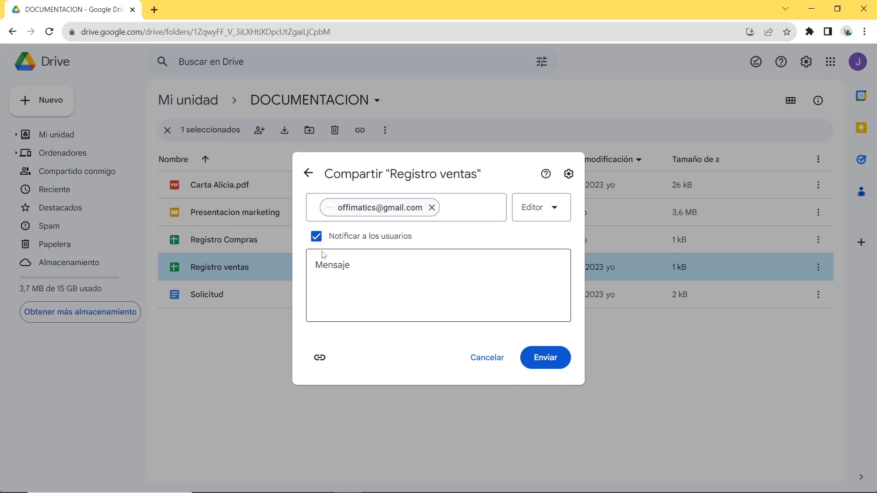
Add the message "Hola envío registro de ventas" to the share invitation and send it
{"action": "left_click", "coordinate": [347, 272]}
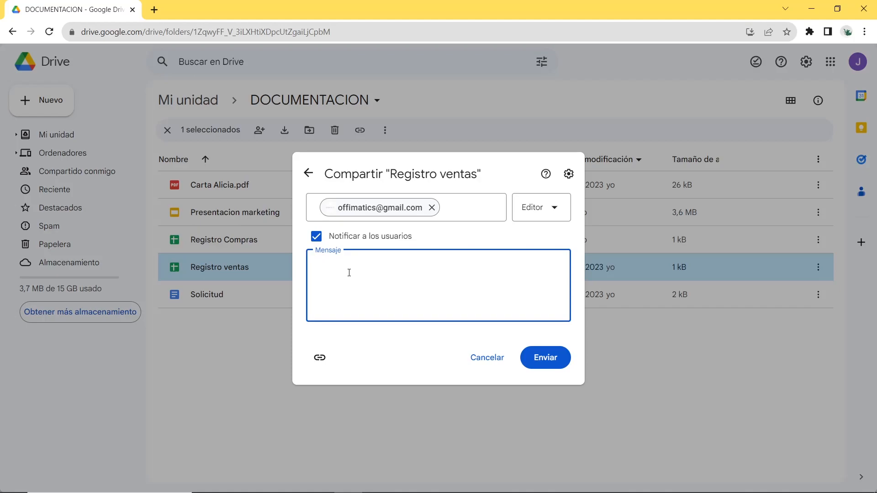
{"action": "type", "text": "Hola envio"}
{"action": "key", "text": "BackSpace"}
{"action": "key", "text": "BackSpace"}
{"action": "type", "text": "ío registro de ventas"}
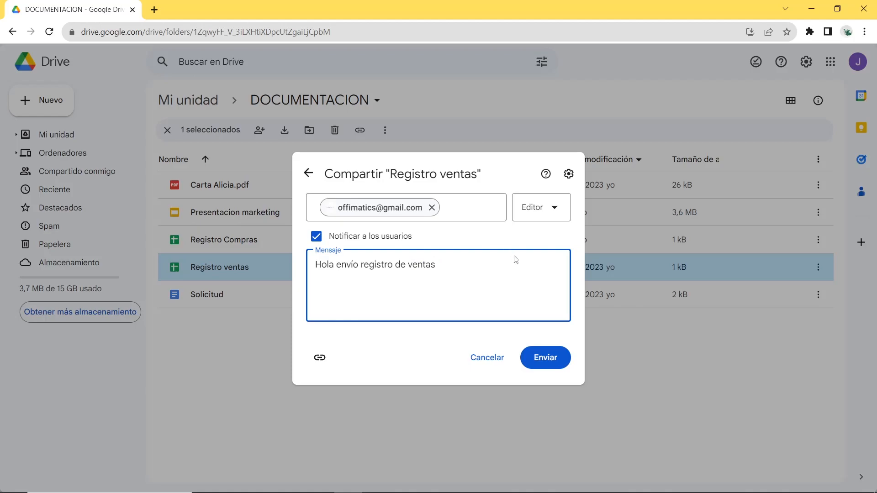
{"action": "left_click", "coordinate": [552, 358]}
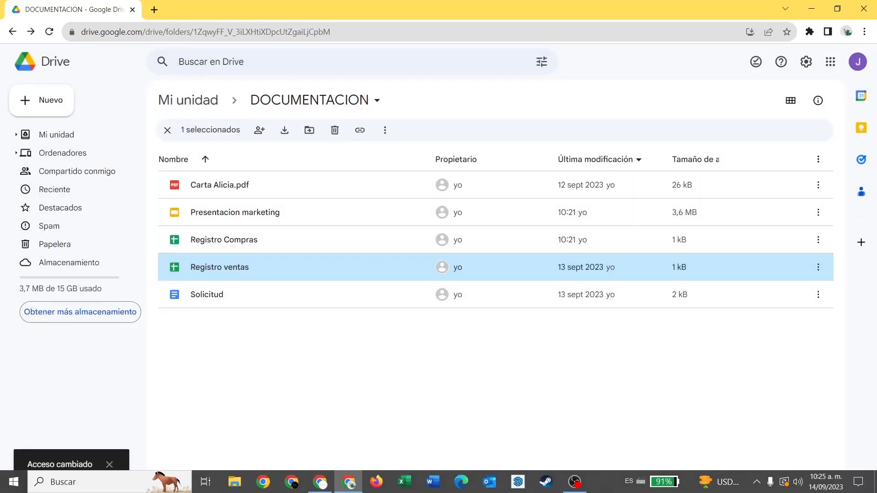
Switch to the recipient account's Chrome window and open Registro ventas from the files shared with it in Drive
{"action": "left_click", "coordinate": [320, 482]}
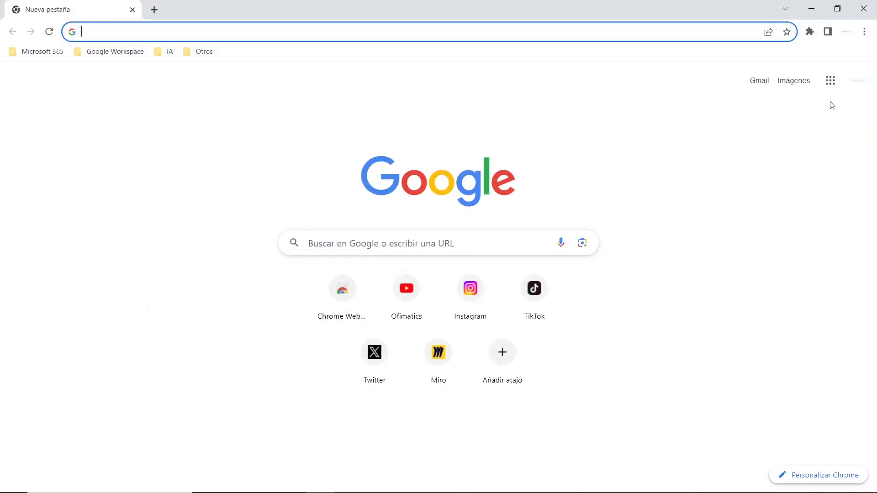
{"action": "left_click", "coordinate": [838, 85]}
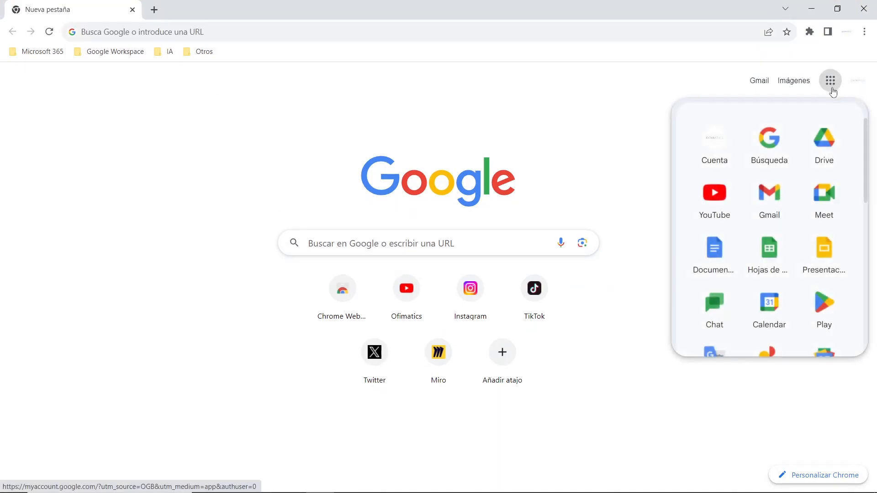
{"action": "left_click", "coordinate": [823, 139]}
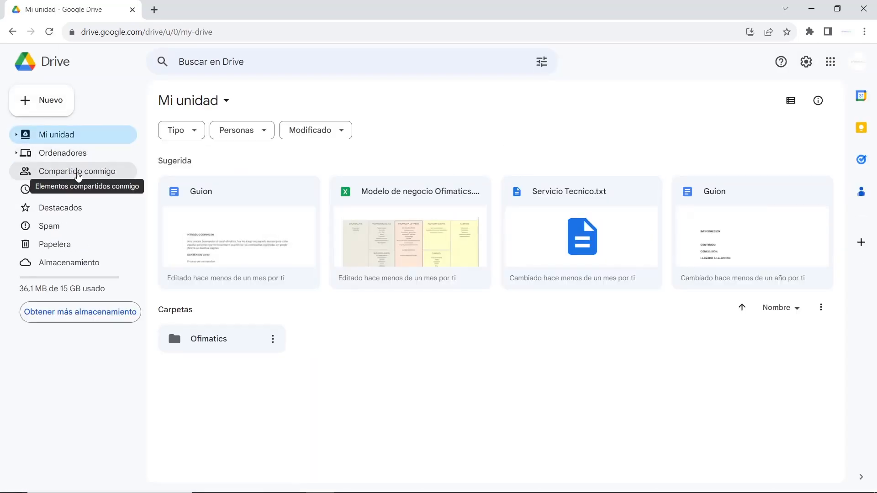
{"action": "left_click", "coordinate": [77, 173]}
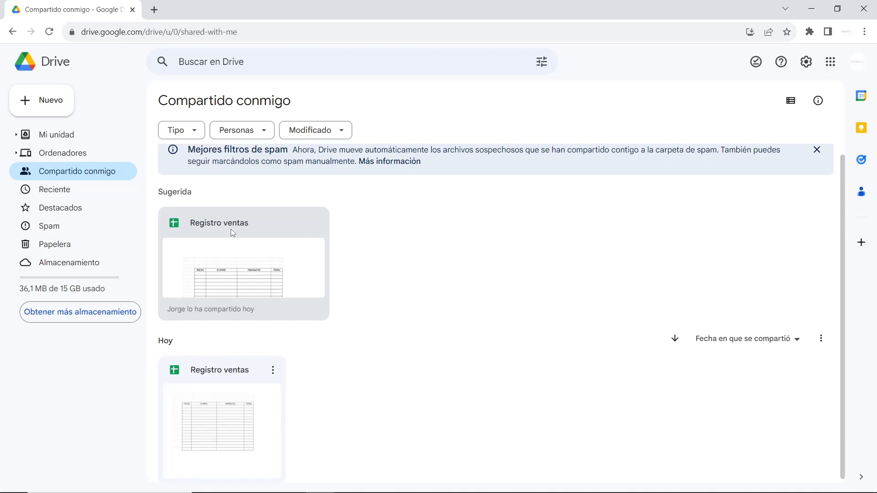
{"action": "double_click", "coordinate": [252, 259]}
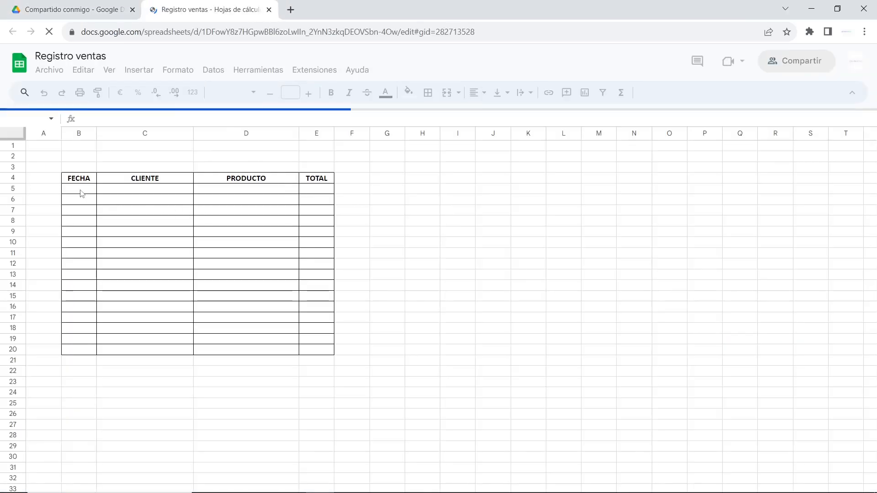
Accept the signed-in account notice and fill row 5 with date 14/09, the customer's name, product Smartphone and total 150
{"action": "left_click", "coordinate": [86, 191]}
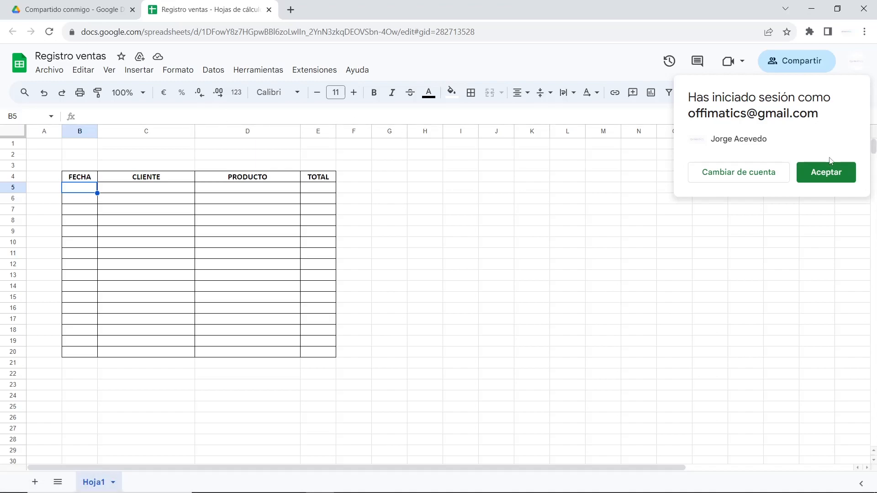
{"action": "left_click", "coordinate": [821, 173]}
{"action": "double_click", "coordinate": [73, 188]}
{"action": "type", "text": "14/09"}
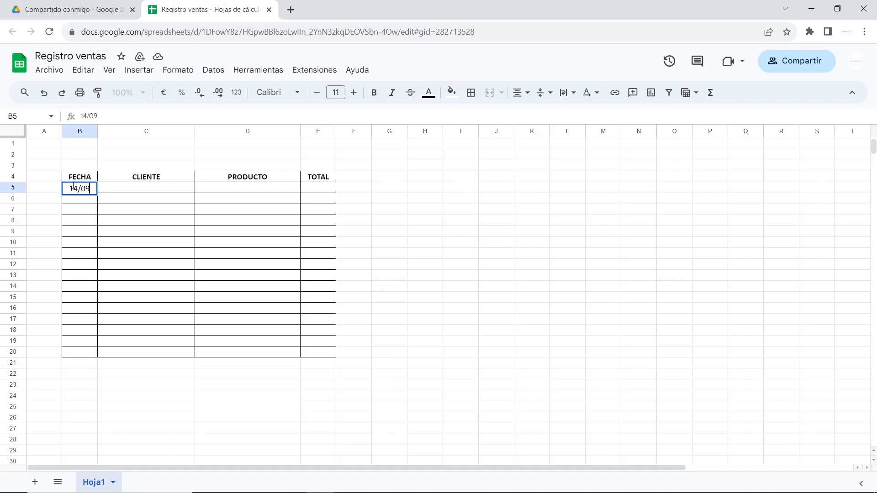
{"action": "key", "text": "Tab"}
{"action": "type", "text": "Mario"}
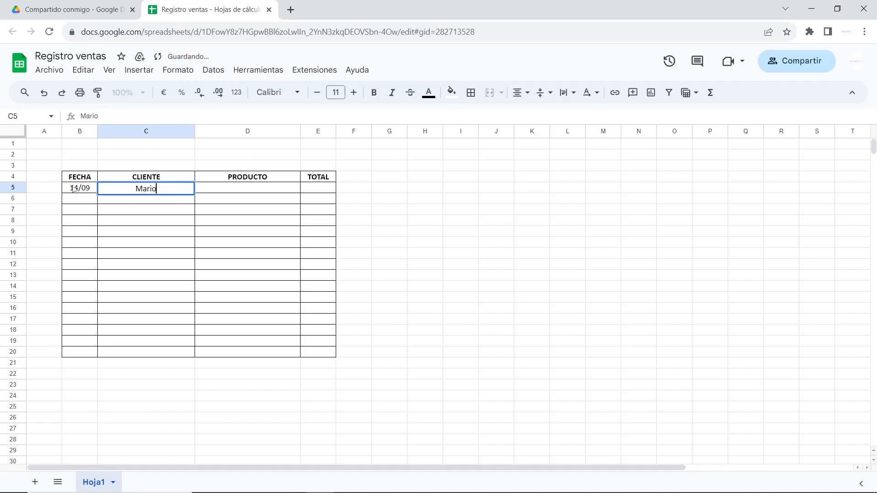
{"action": "key", "text": "Tab"}
{"action": "type", "text": "Smartphone"}
{"action": "key", "text": "Tab"}
{"action": "type", "text": "150"}
{"action": "key", "text": "Return"}
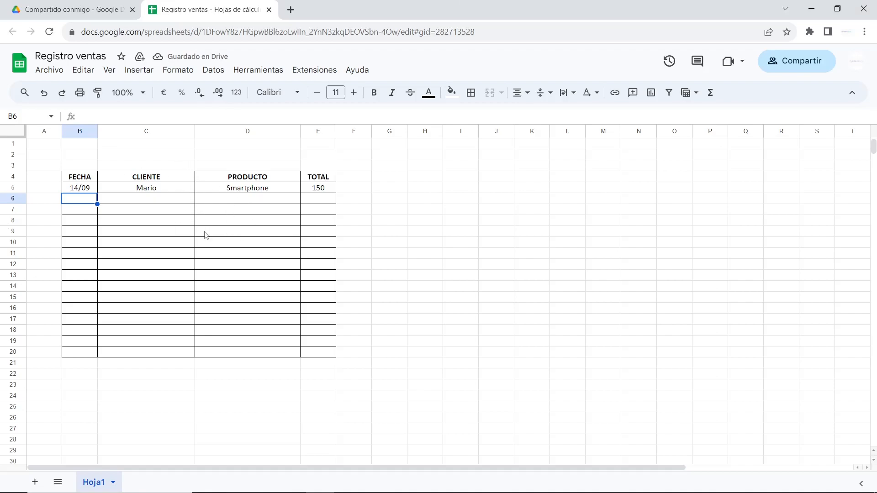
Switch back to the owner's Drive window and select only the Registro Compras and Solicitud files
{"action": "left_click", "coordinate": [332, 489]}
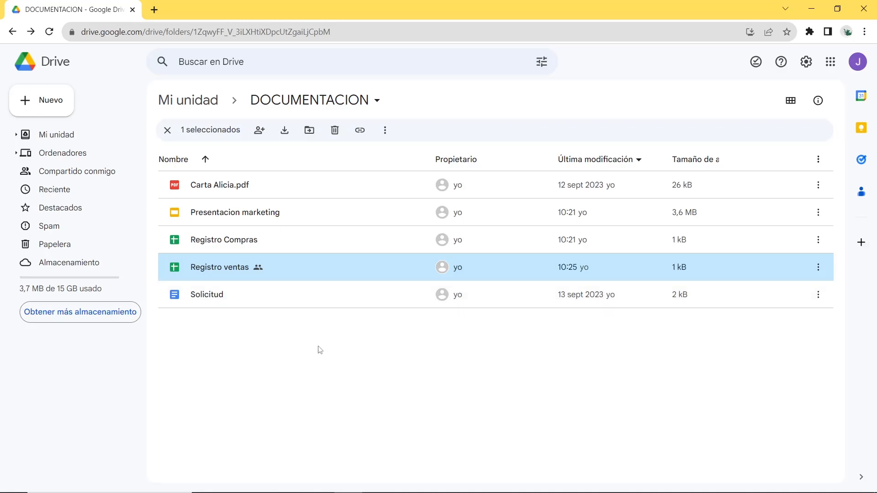
{"action": "left_click", "coordinate": [286, 341]}
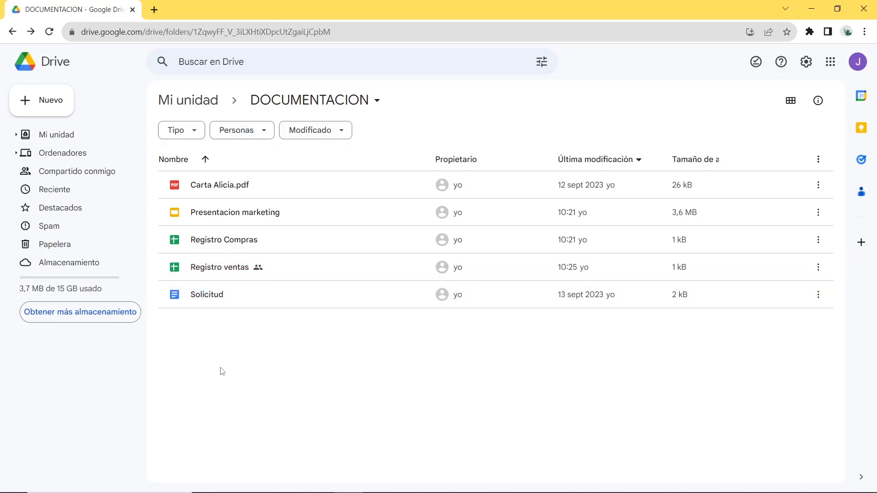
{"action": "left_click", "coordinate": [219, 302]}
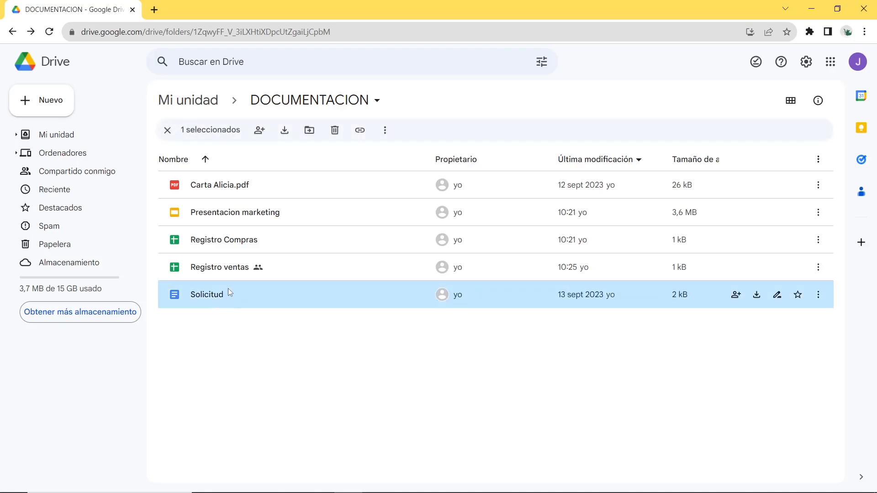
{"action": "left_click", "coordinate": [237, 247], "text": "shift"}
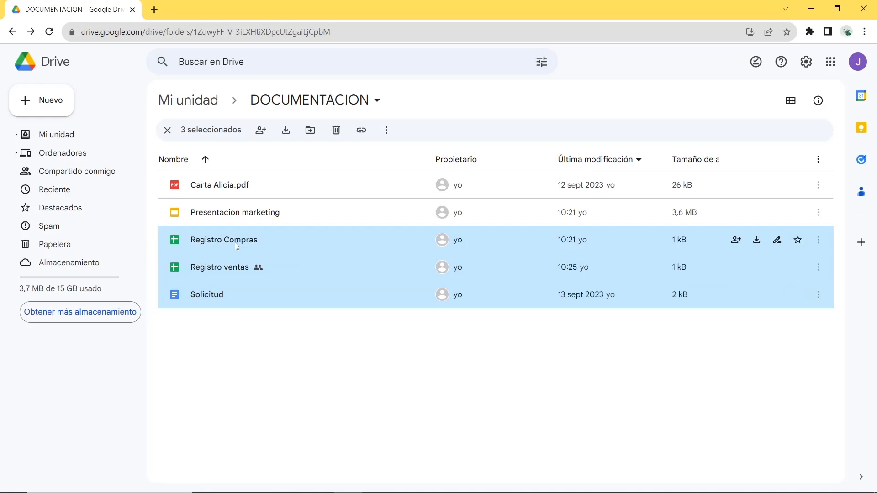
{"action": "left_click", "coordinate": [242, 268], "text": "shift"}
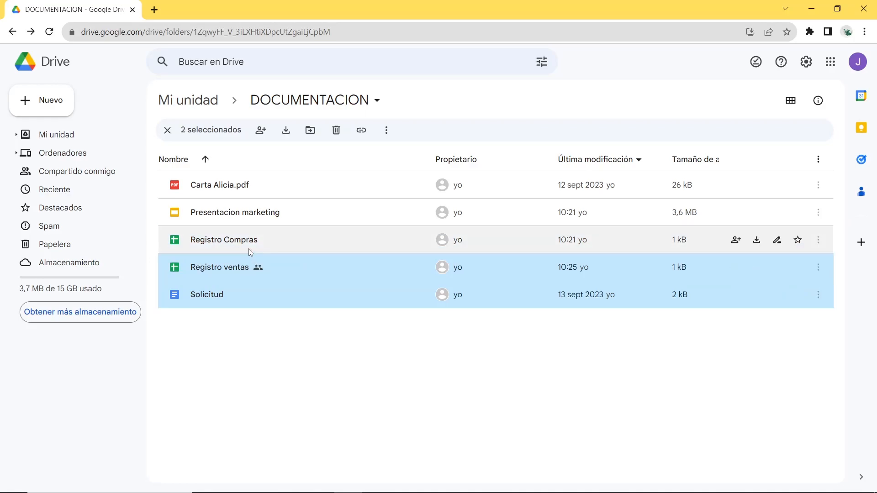
{"action": "left_click", "coordinate": [248, 248]}
{"action": "left_click", "coordinate": [230, 295], "text": "ctrl"}
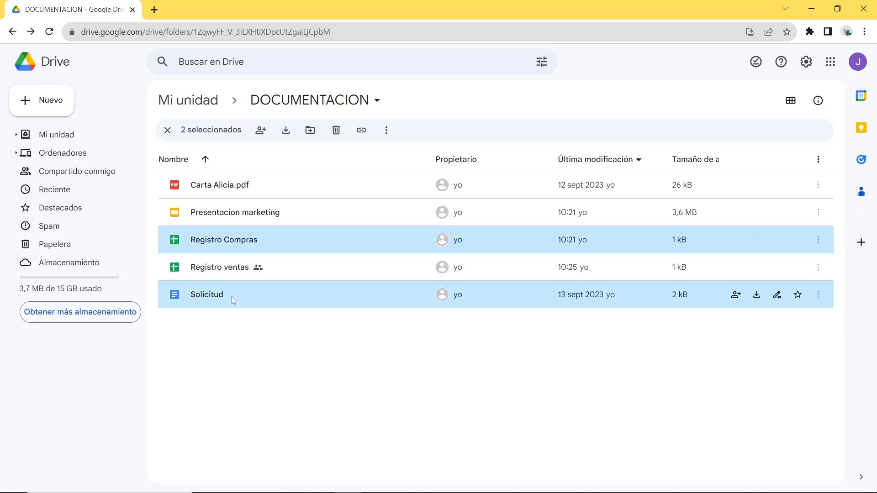
Open sharing for Registro Compras and Solicitud together, add the suggested recipient account and set its role to Lector
{"action": "right_click", "coordinate": [314, 251]}
{"action": "mouse_move", "coordinate": [417, 360]}
{"action": "left_click", "coordinate": [529, 358]}
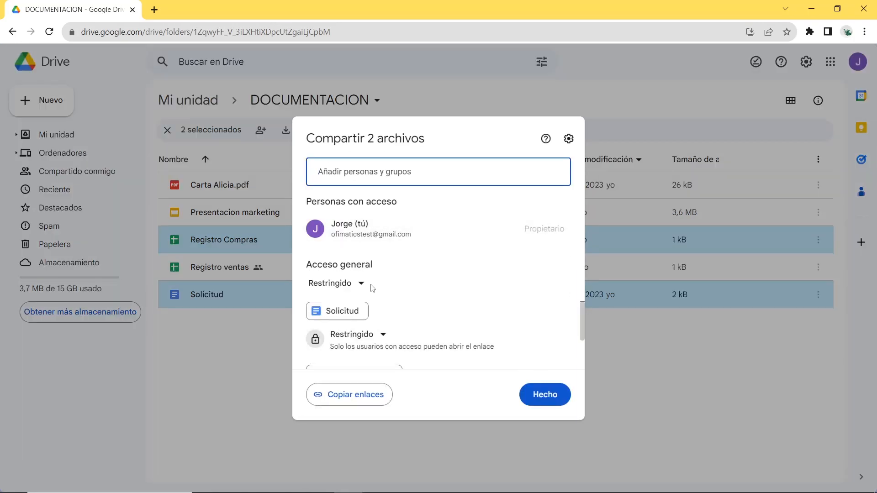
{"action": "scroll", "coordinate": [485, 332], "scroll_direction": "down", "scroll_amount": 1}
{"action": "scroll", "coordinate": [354, 320], "scroll_direction": "up", "scroll_amount": 1}
{"action": "scroll", "coordinate": [357, 318], "scroll_direction": "down", "scroll_amount": 1}
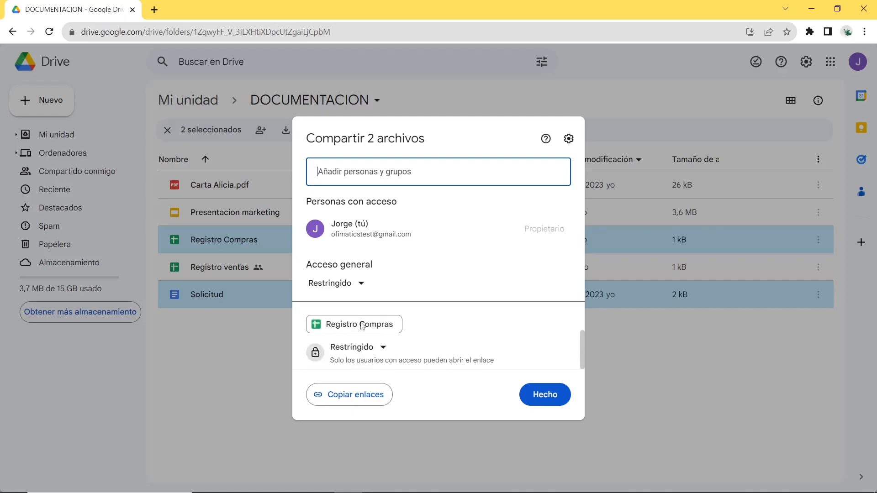
{"action": "left_click", "coordinate": [362, 184]}
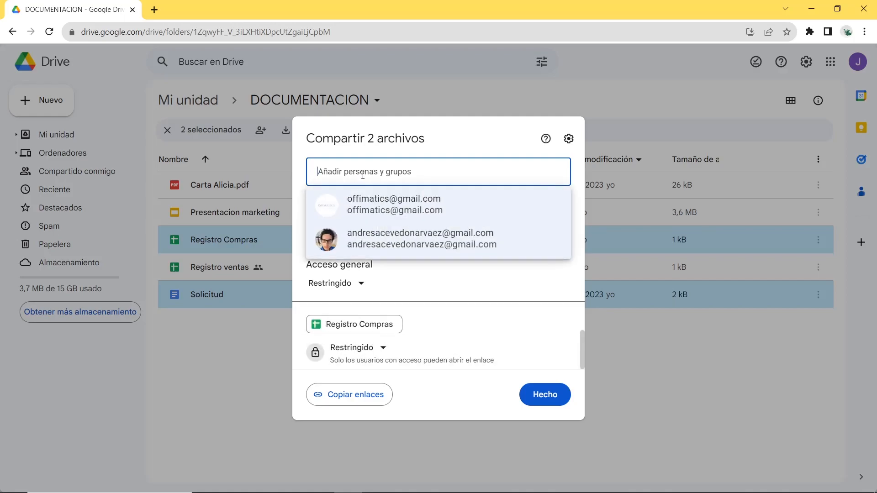
{"action": "left_click", "coordinate": [378, 205]}
{"action": "left_click", "coordinate": [553, 208]}
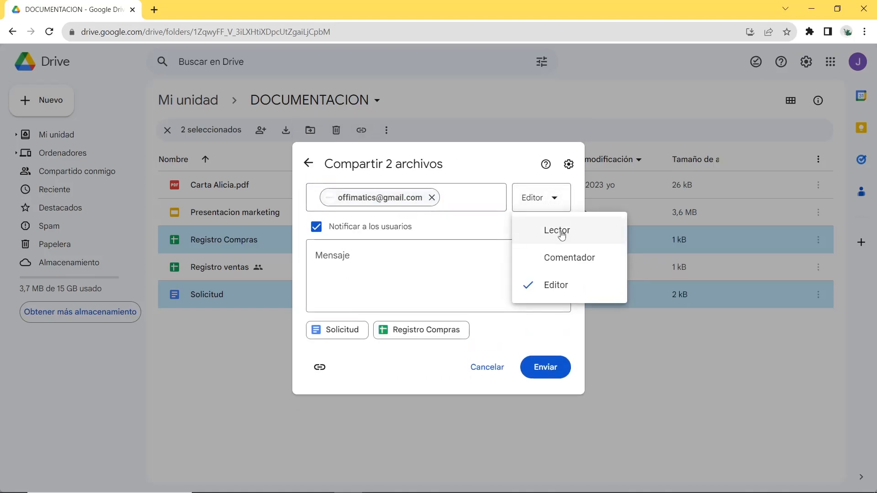
{"action": "left_click", "coordinate": [561, 234]}
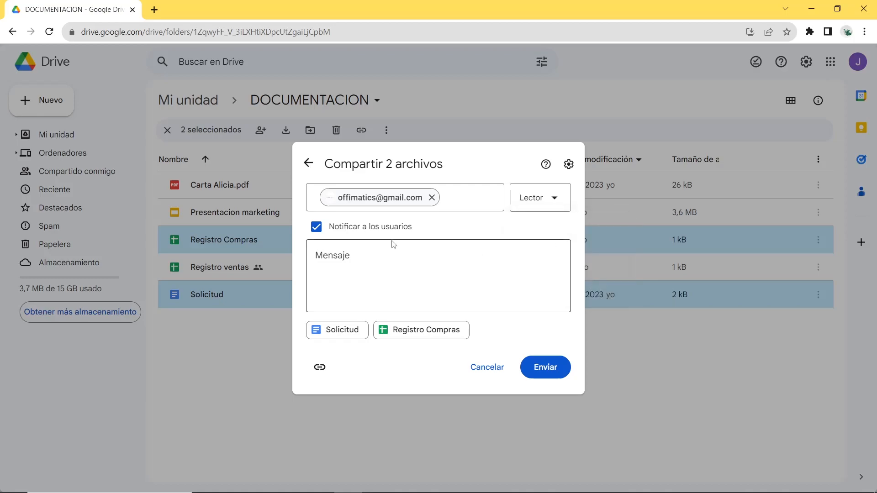
Add a short message announcing the documents to the two-file share invitation and send it
{"action": "left_click", "coordinate": [358, 256]}
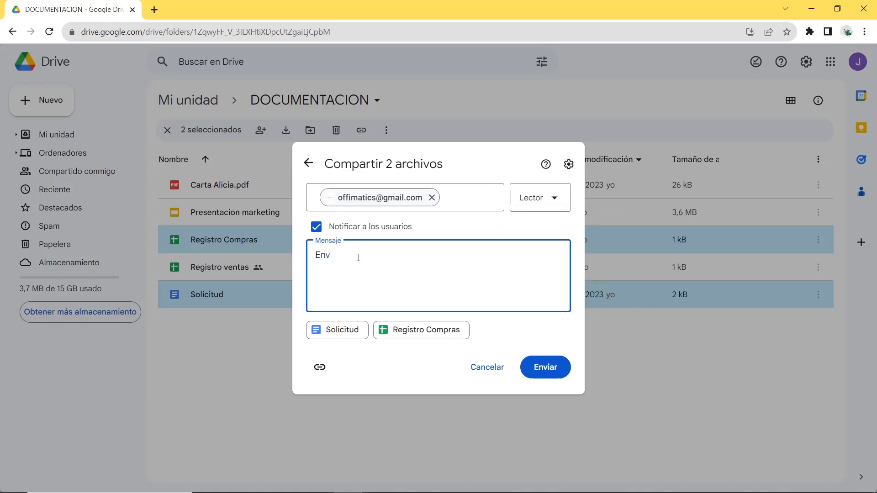
{"action": "type", "text": "Envío documentos"}
{"action": "left_click", "coordinate": [553, 366]}
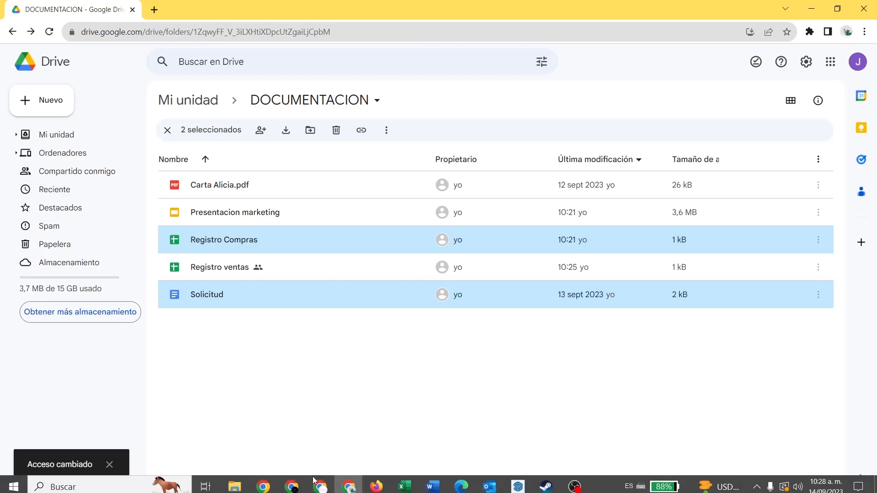
Switch to the recipient account's Chrome window, reload the files shared with it in Drive and open Solicitud
{"action": "left_click", "coordinate": [321, 482]}
{"action": "left_click", "coordinate": [58, 7]}
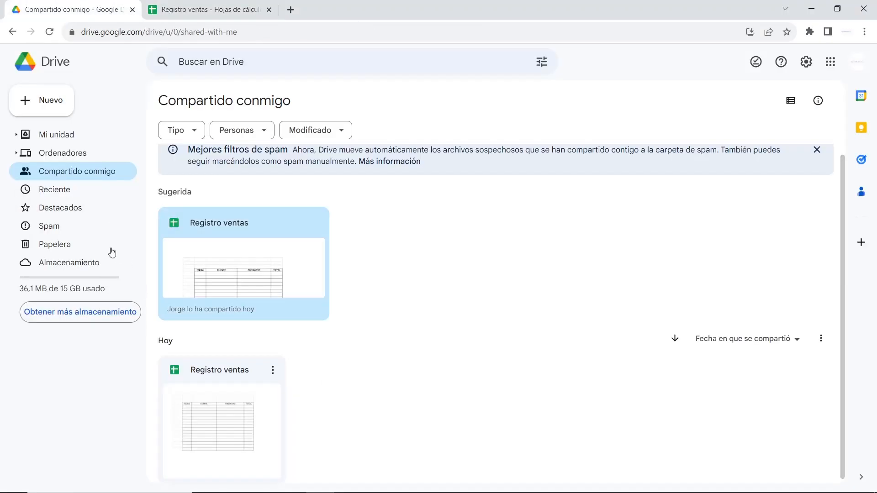
{"action": "left_click", "coordinate": [89, 173]}
{"action": "left_click", "coordinate": [49, 31]}
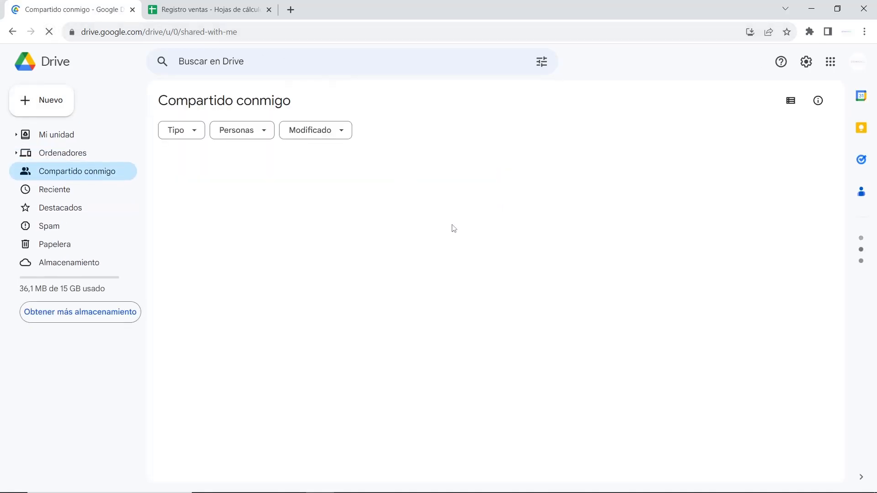
{"action": "scroll", "coordinate": [418, 242], "scroll_direction": "down", "scroll_amount": 1}
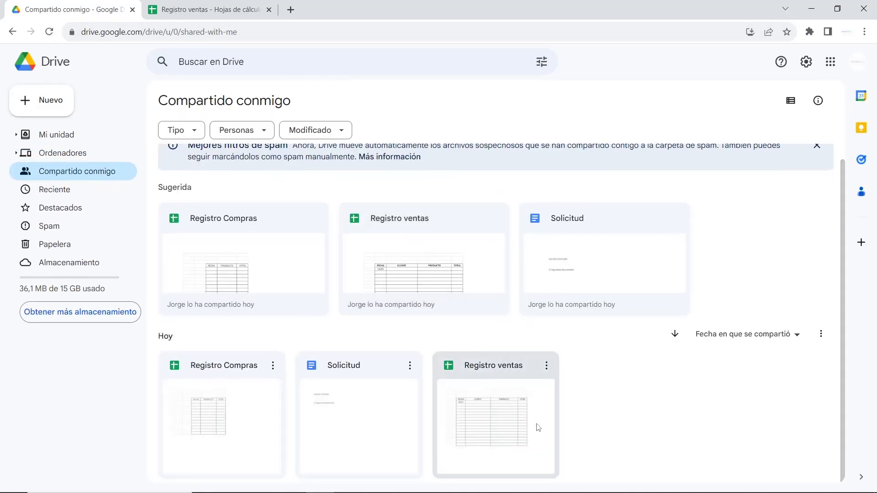
{"action": "double_click", "coordinate": [360, 404]}
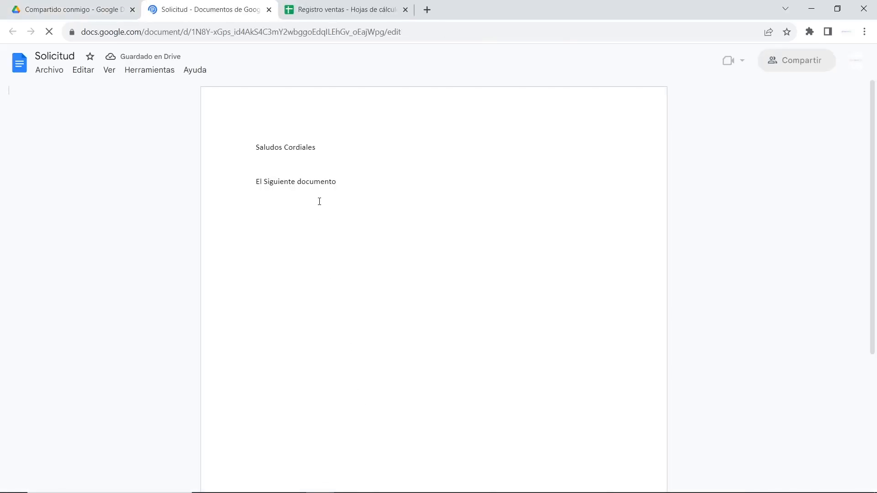
Try to select and edit the text of the Solicitud document, and return to the recipient's shared files list
{"action": "left_click_drag", "start_coordinate": [347, 180], "coordinate": [240, 152]}
{"action": "left_click", "coordinate": [312, 179]}
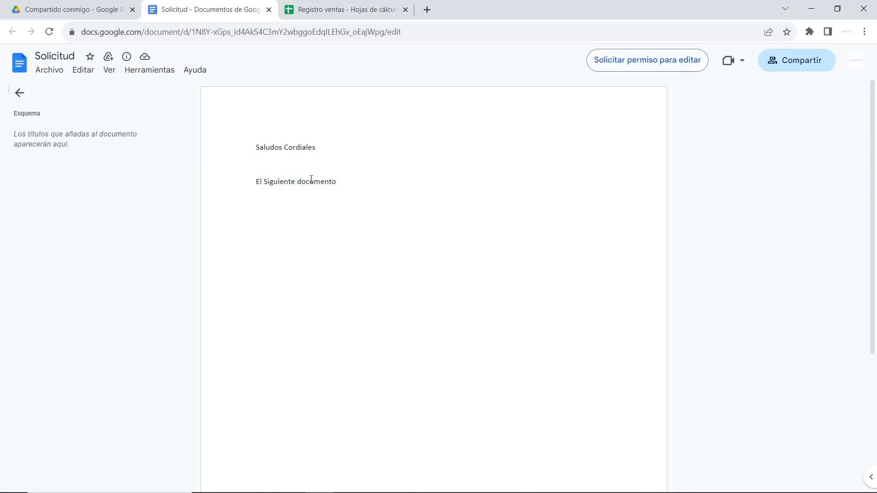
{"action": "double_click", "coordinate": [349, 187]}
{"action": "left_click", "coordinate": [103, 9]}
Switch back to the owner's Drive window and clear the file selection in the DOCUMENTACION folder
{"action": "mouse_move", "coordinate": [461, 492]}
{"action": "left_click", "coordinate": [348, 486]}
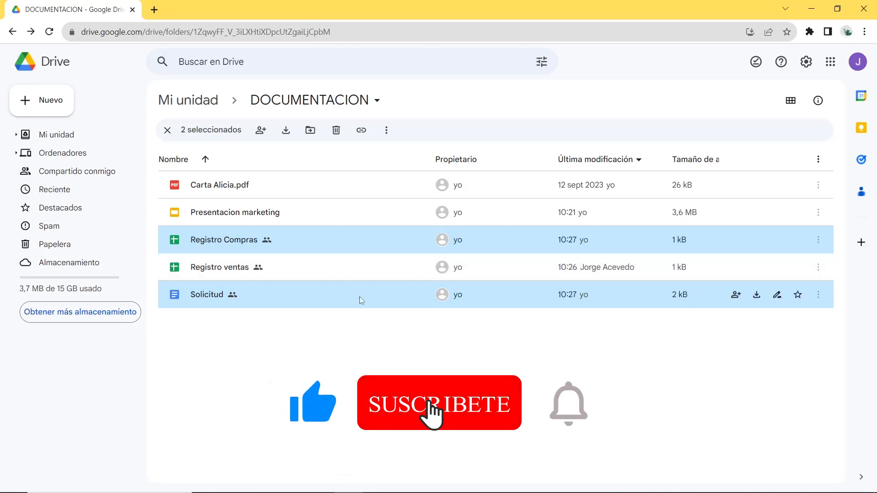
{"action": "left_click", "coordinate": [355, 359]}
{"action": "left_click", "coordinate": [270, 248]}
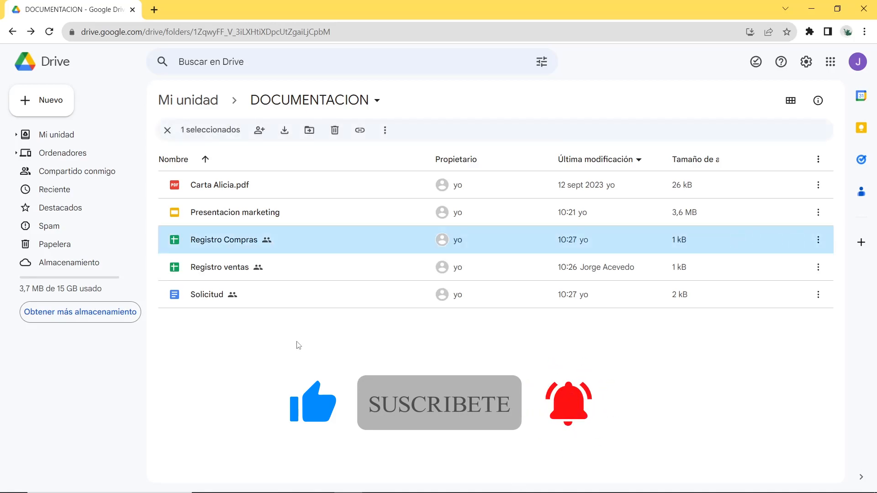
{"action": "left_click", "coordinate": [307, 352]}
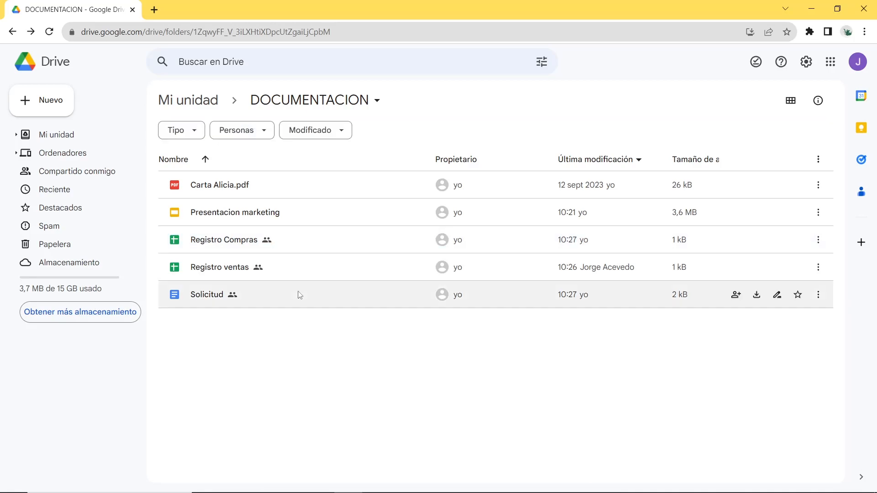
{"action": "left_click", "coordinate": [236, 184]}
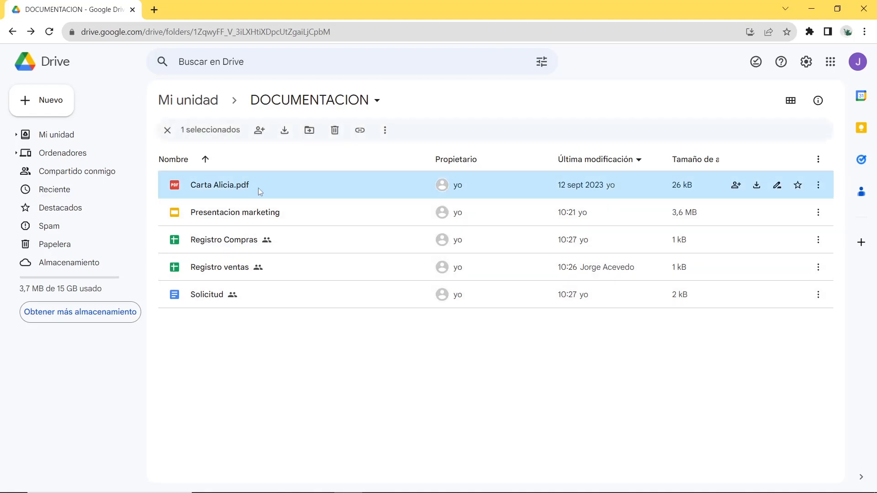
{"action": "right_click", "coordinate": [273, 185]}
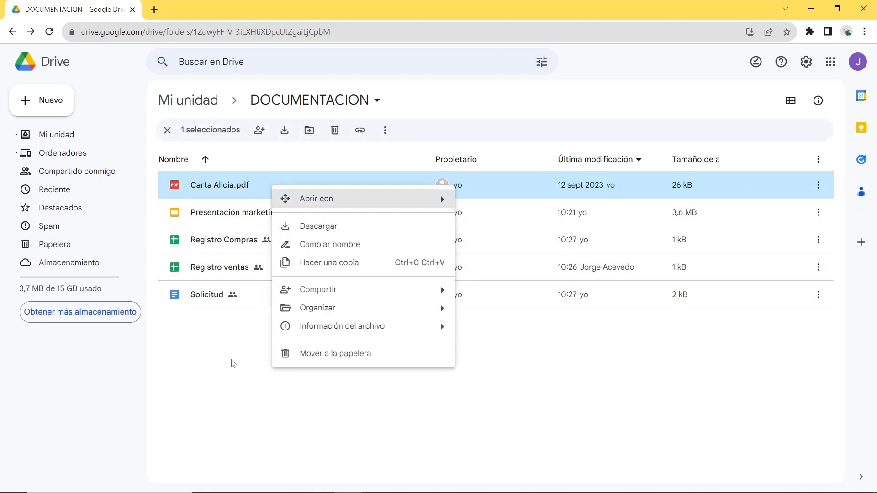
{"action": "left_click", "coordinate": [228, 389]}
Share the Carta PDF by setting its general access to "Cualquier persona con el enlace" and close the sharing settings
{"action": "left_click", "coordinate": [223, 187]}
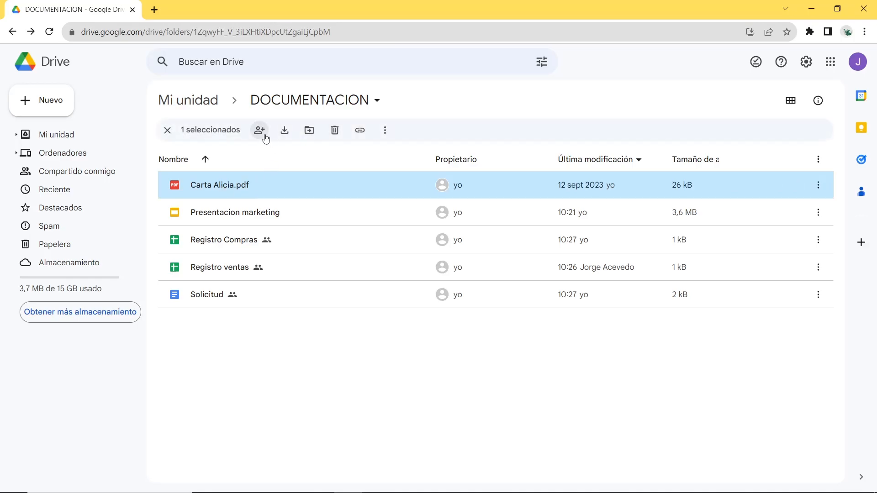
{"action": "left_click", "coordinate": [260, 130]}
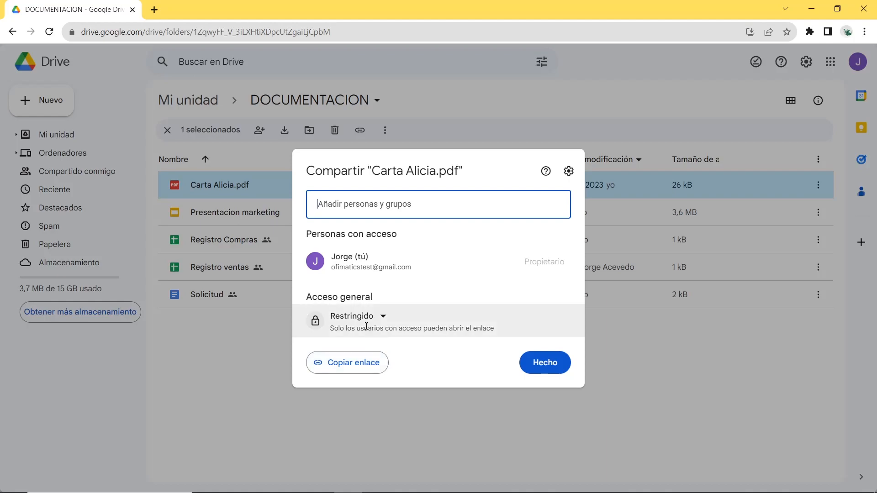
{"action": "left_click", "coordinate": [383, 319]}
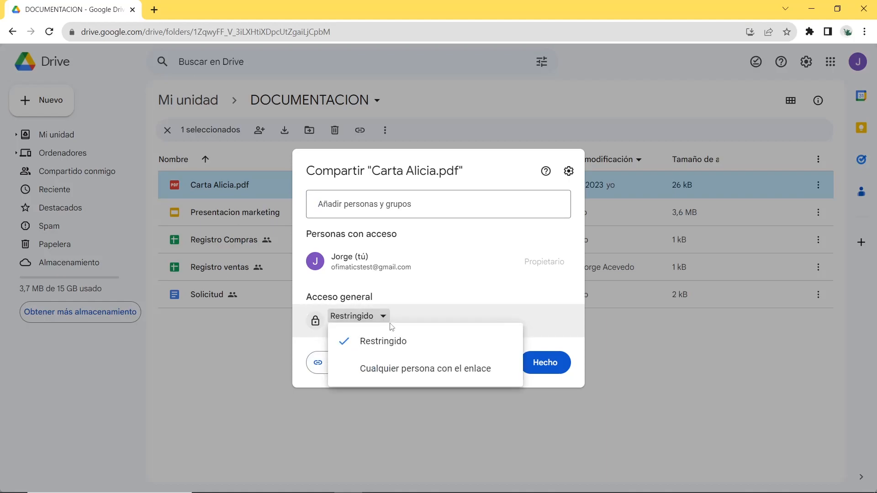
{"action": "left_click", "coordinate": [398, 373]}
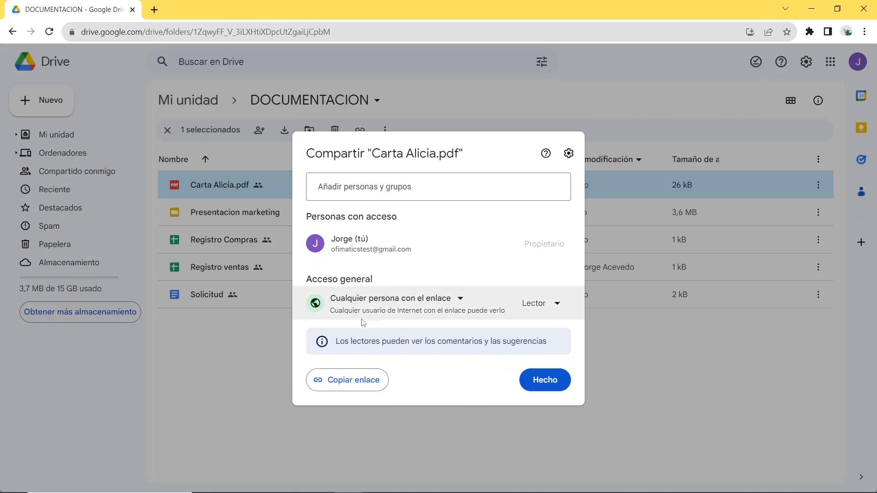
{"action": "left_click", "coordinate": [545, 379]}
{"action": "left_click", "coordinate": [339, 400]}
Set Presentacion marketing's general access to "Cualquier persona con el enlace" with the Editor role and copy its link
{"action": "left_click", "coordinate": [257, 218]}
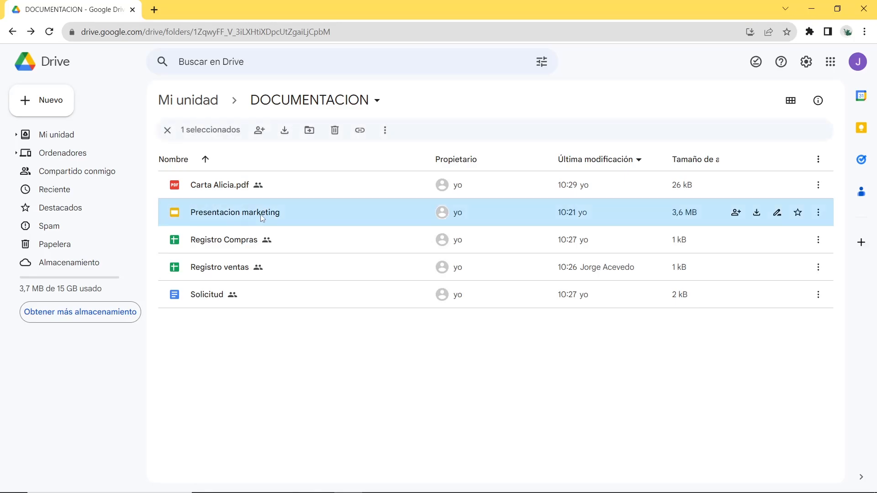
{"action": "left_click", "coordinate": [267, 132]}
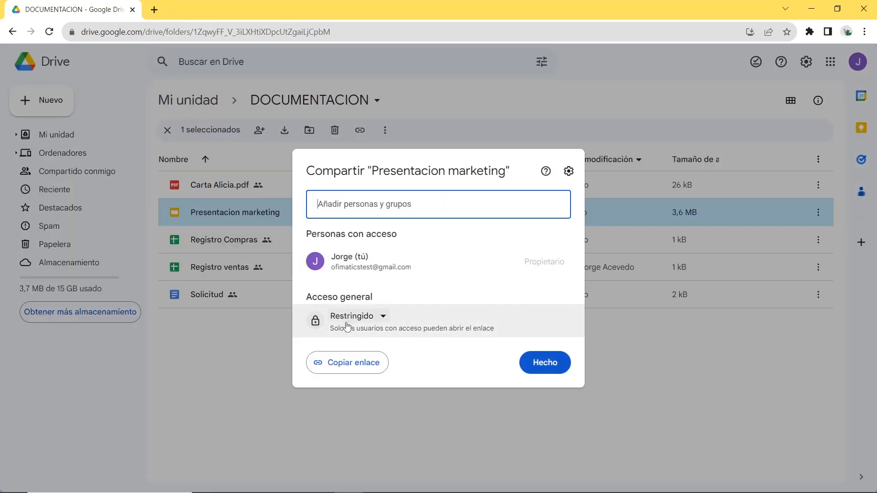
{"action": "left_click", "coordinate": [347, 325]}
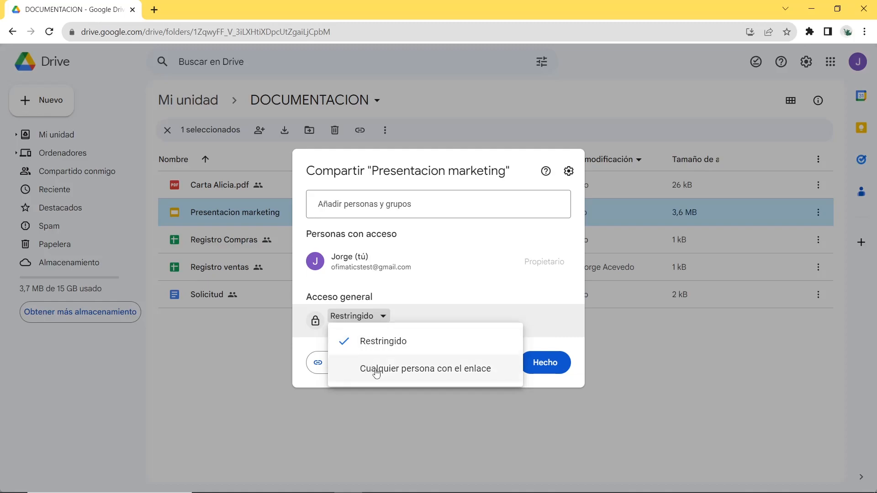
{"action": "left_click", "coordinate": [396, 371]}
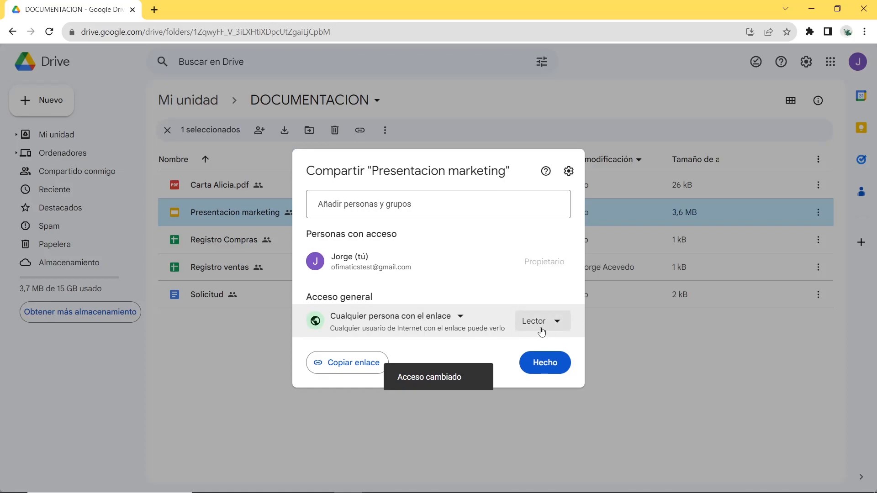
{"action": "left_click", "coordinate": [551, 325]}
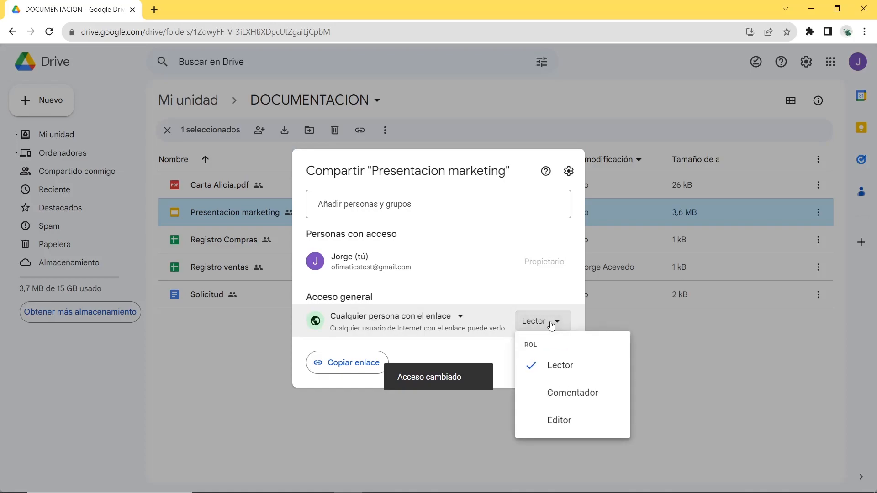
{"action": "left_click", "coordinate": [565, 421]}
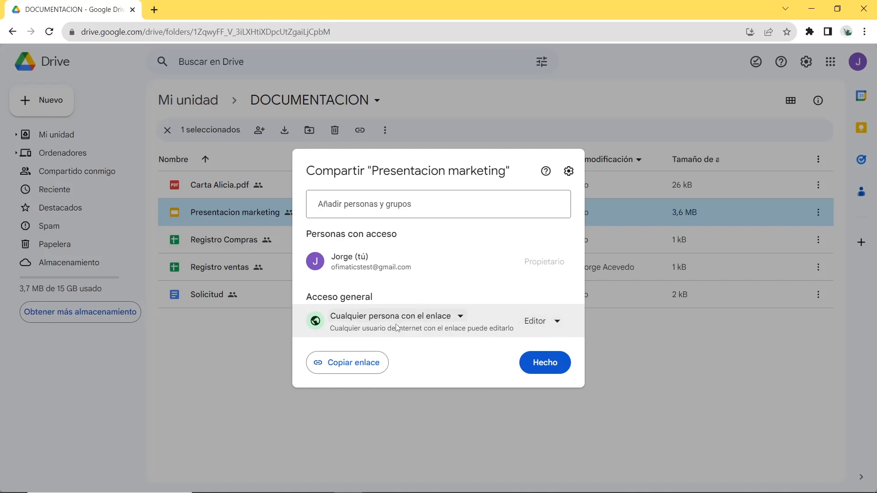
{"action": "left_click", "coordinate": [354, 371]}
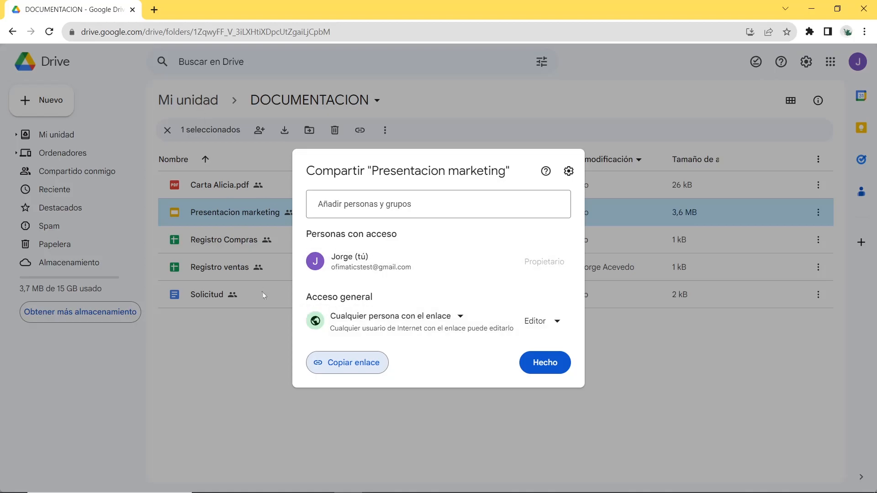
Open Gmail in a new tab and start an email to the recipient's address with the subject "presentacion"
{"action": "left_click", "coordinate": [156, 9]}
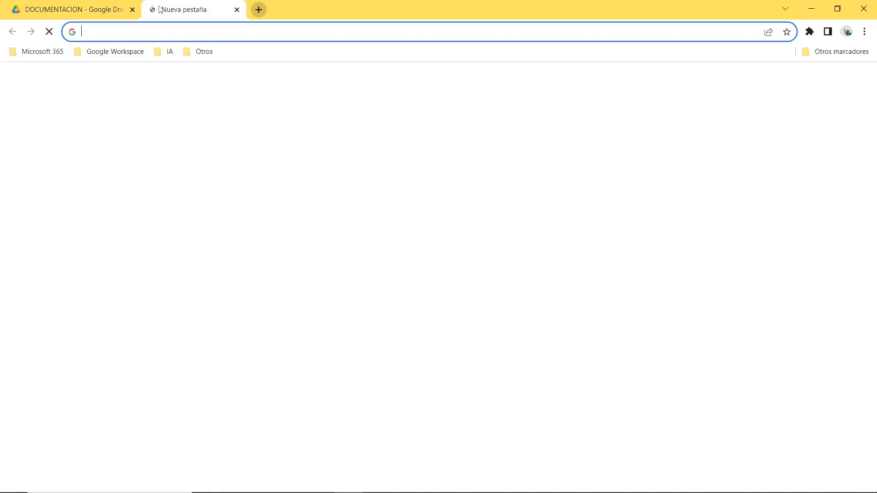
{"action": "left_click", "coordinate": [763, 83]}
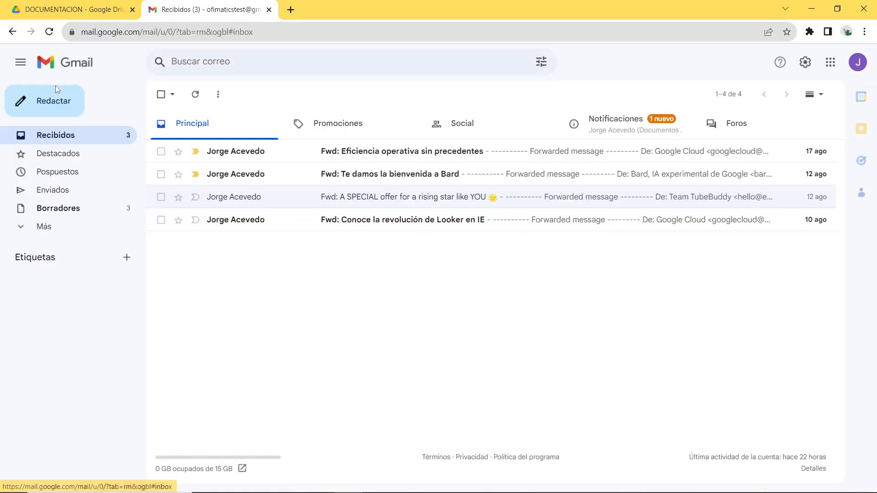
{"action": "left_click", "coordinate": [49, 104]}
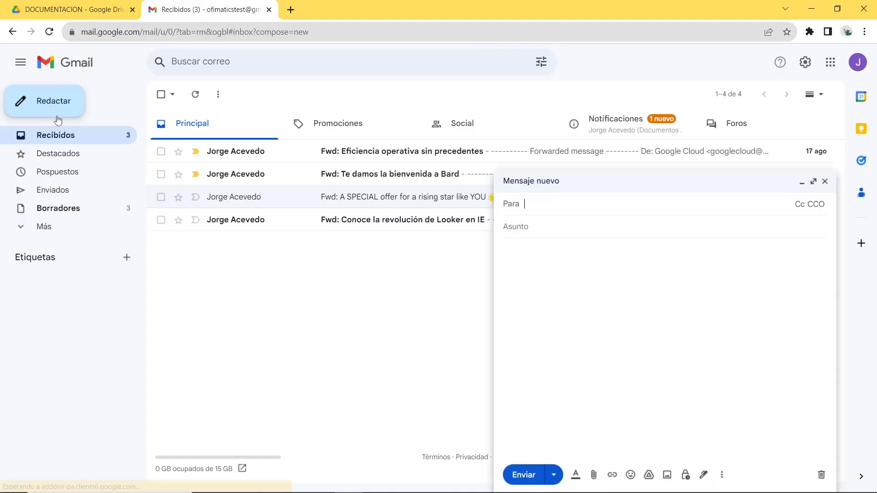
{"action": "type", "text": "of"}
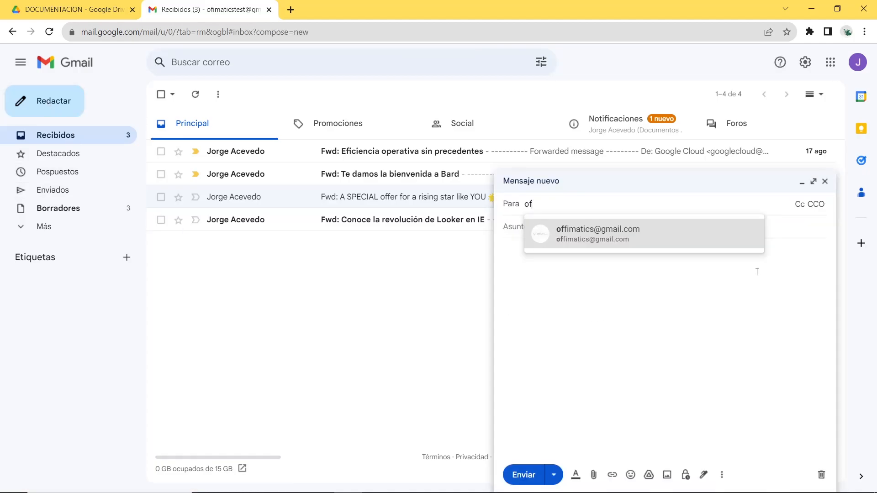
{"action": "key", "text": "Tab"}
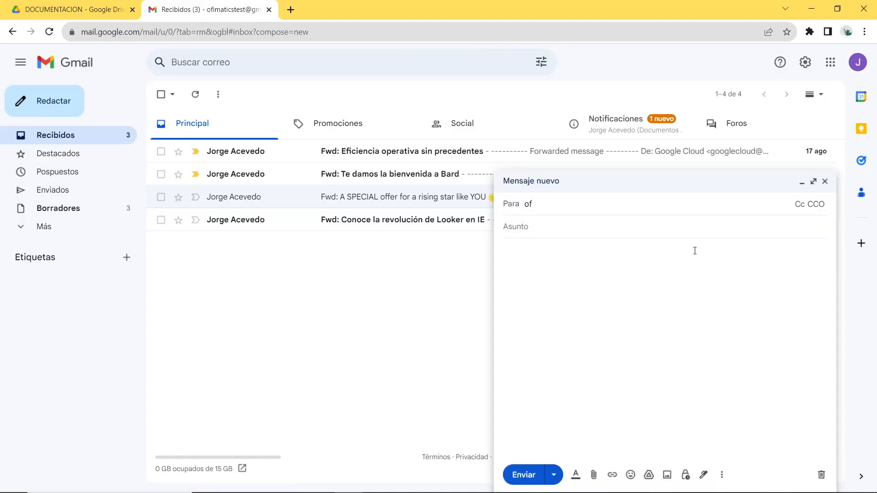
{"action": "type", "text": "presentacion"}
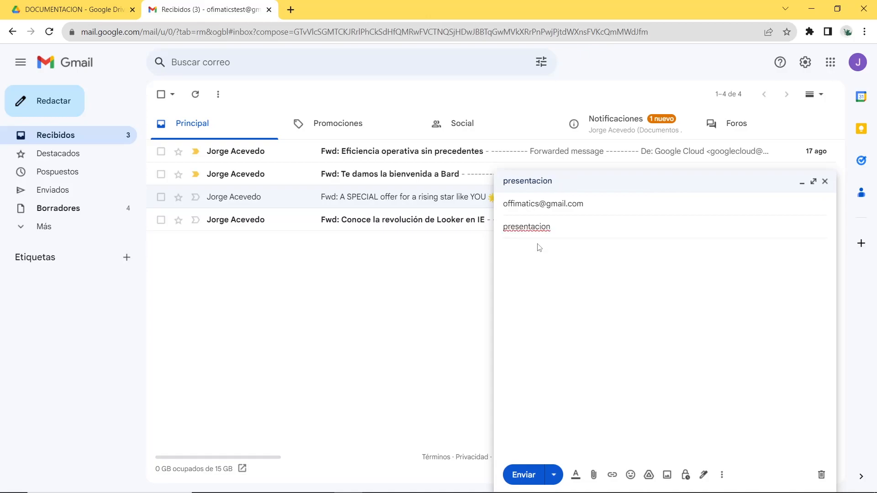
Correct the spelling of the email's subject to "presentación"
{"action": "right_click", "coordinate": [541, 229]}
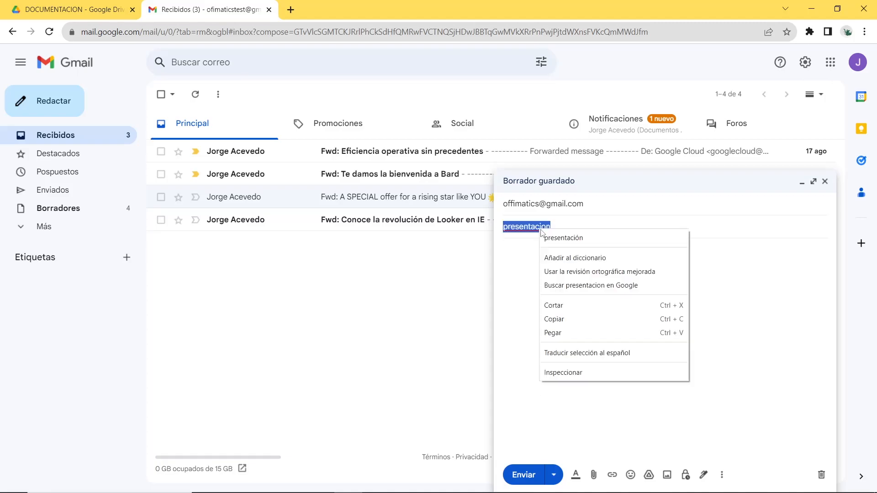
{"action": "left_click", "coordinate": [549, 237]}
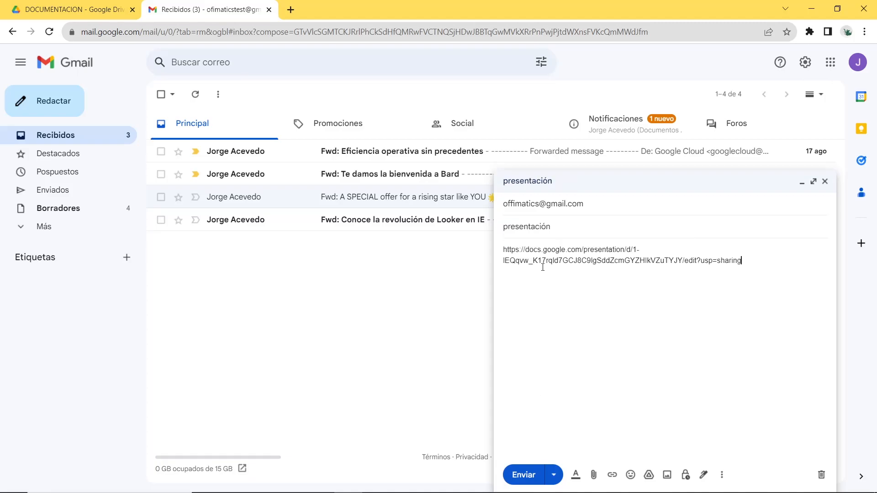
{"action": "left_click_drag", "start_coordinate": [801, 270], "coordinate": [472, 251]}
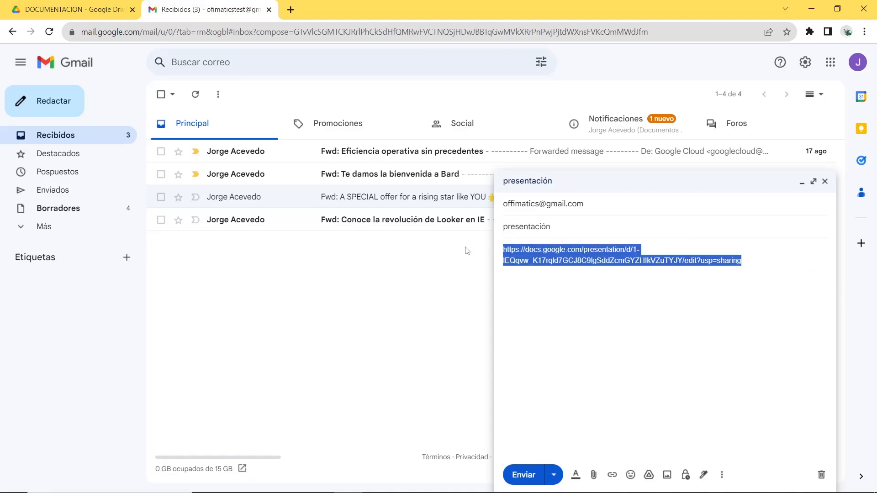
{"action": "key", "text": "BackSpace"}
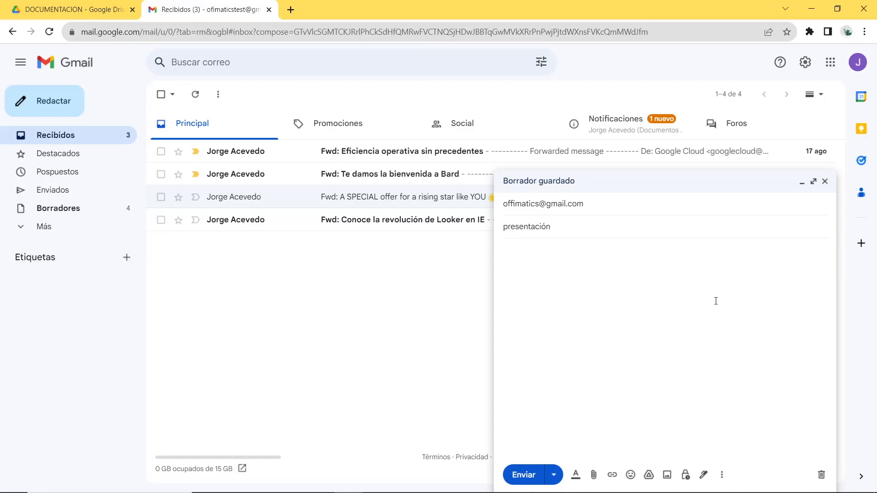
Insert the copied presentation URL in the email body as a link displayed as "Presentación" and send the message
{"action": "left_click", "coordinate": [612, 476]}
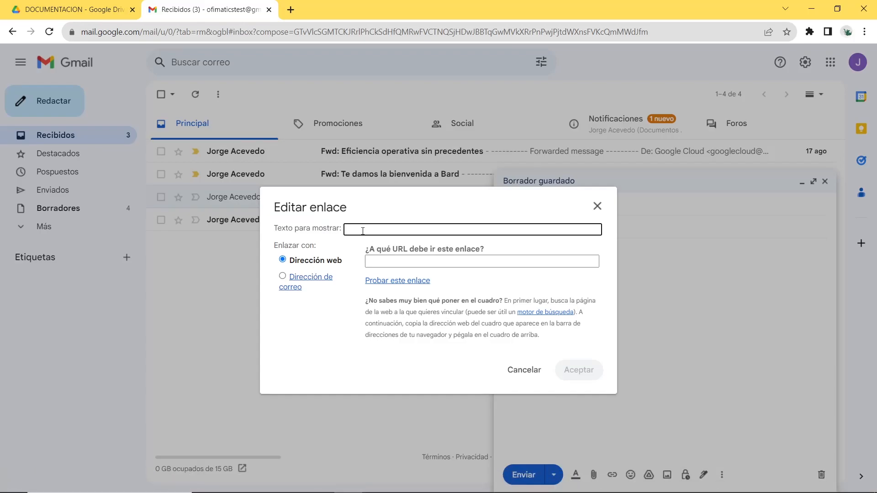
{"action": "type", "text": "Presentacion"}
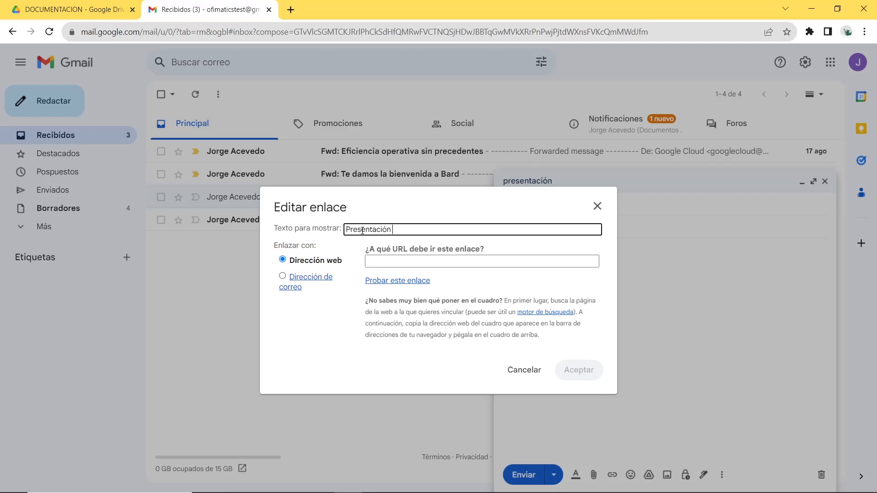
{"action": "left_click", "coordinate": [393, 263]}
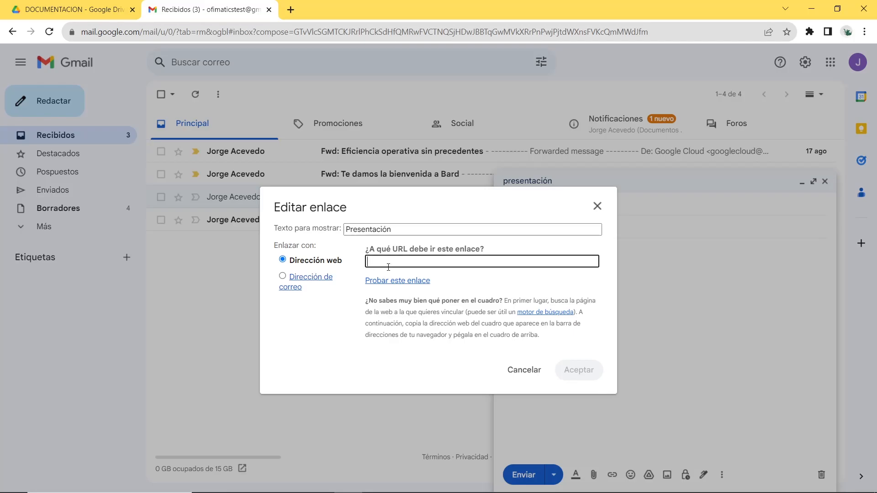
{"action": "key", "text": "ctrl+v"}
{"action": "left_click", "coordinate": [582, 379]}
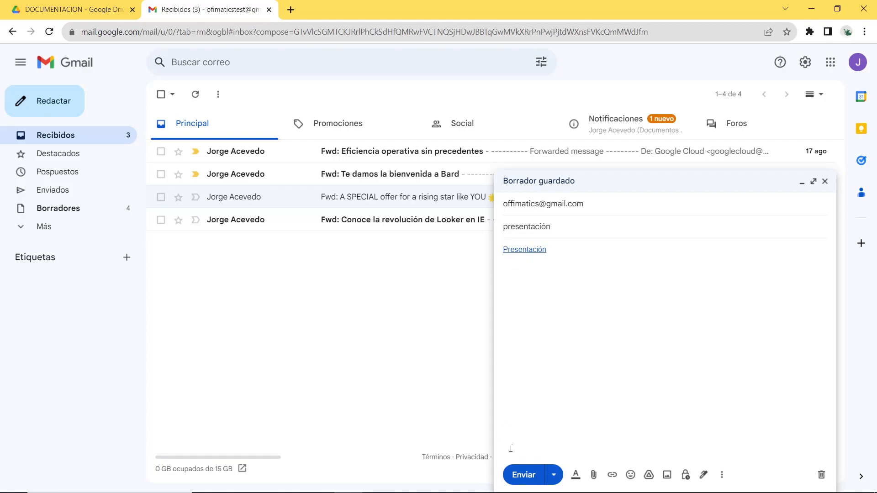
{"action": "left_click", "coordinate": [529, 477]}
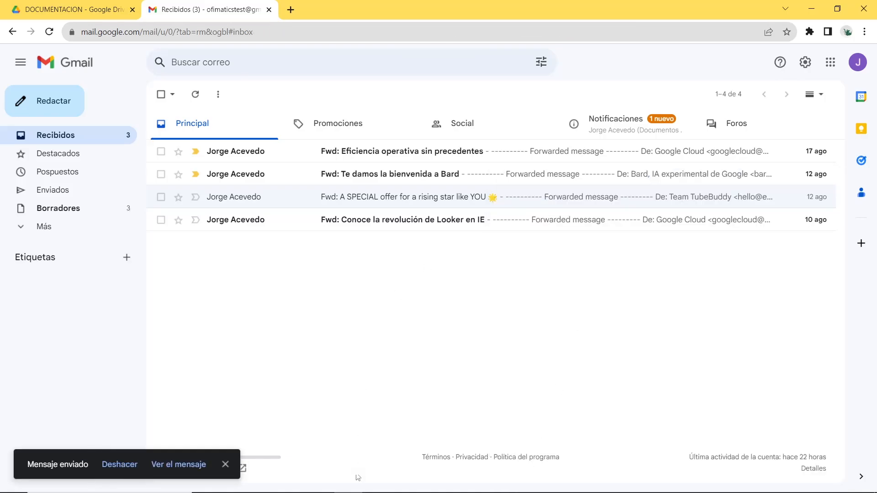
Switch to the recipient's browser window and open Gmail in a new tab
{"action": "left_click", "coordinate": [321, 484]}
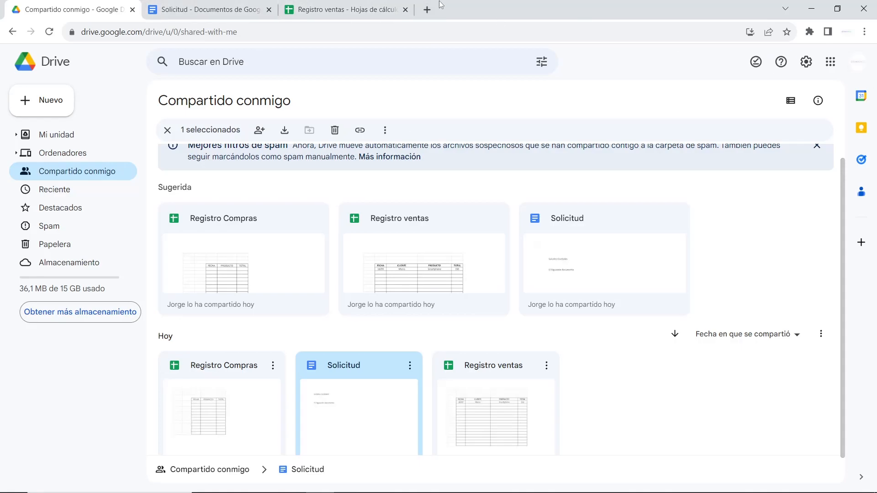
{"action": "left_click", "coordinate": [427, 10]}
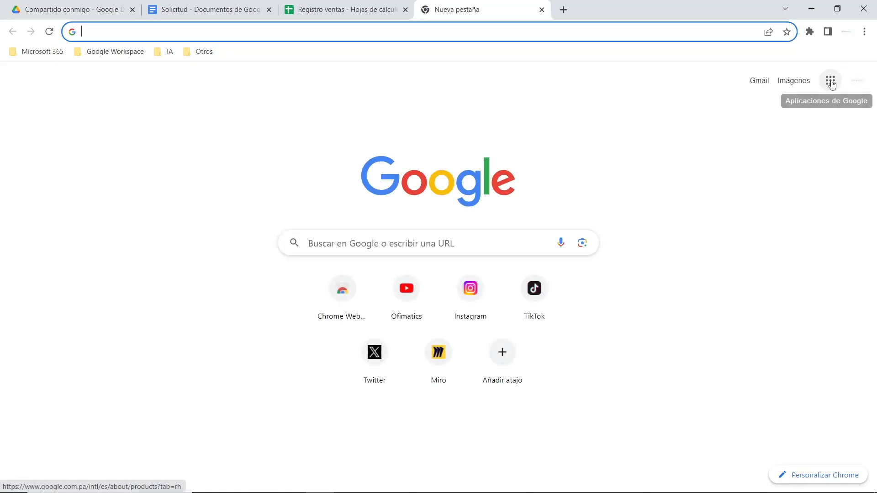
{"action": "left_click", "coordinate": [759, 82]}
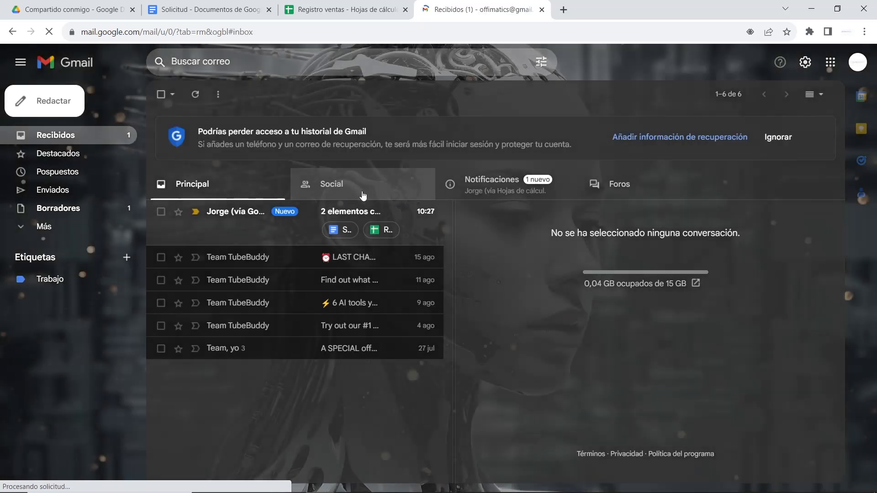
Open the received "presentación" email and follow its "Presentación" link to the shared slides
{"action": "left_click", "coordinate": [251, 241]}
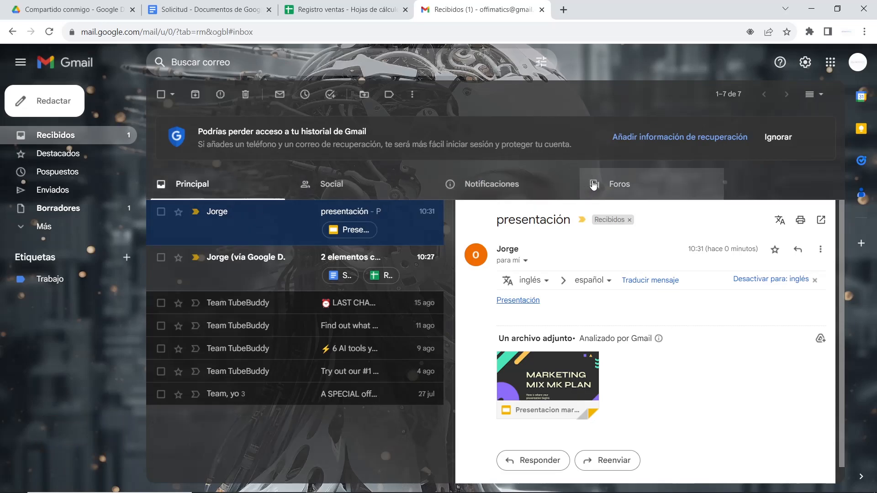
{"action": "scroll", "coordinate": [635, 275], "scroll_direction": "down", "scroll_amount": 1}
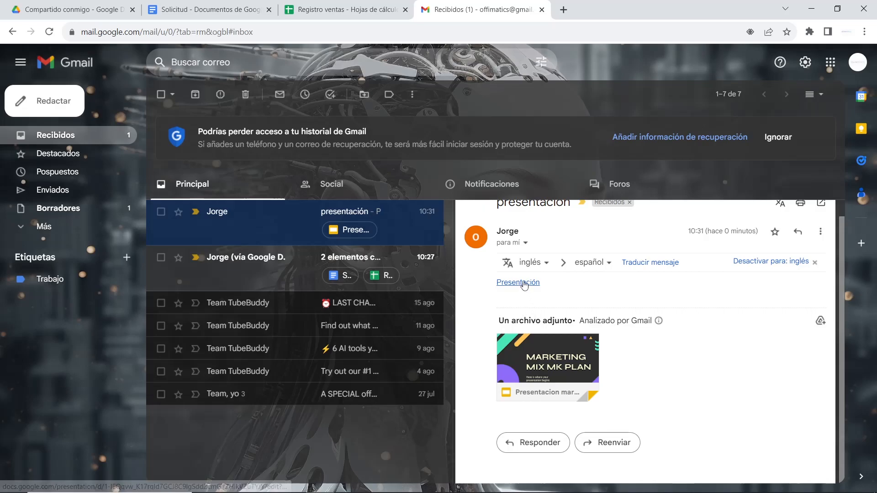
{"action": "left_click", "coordinate": [524, 284]}
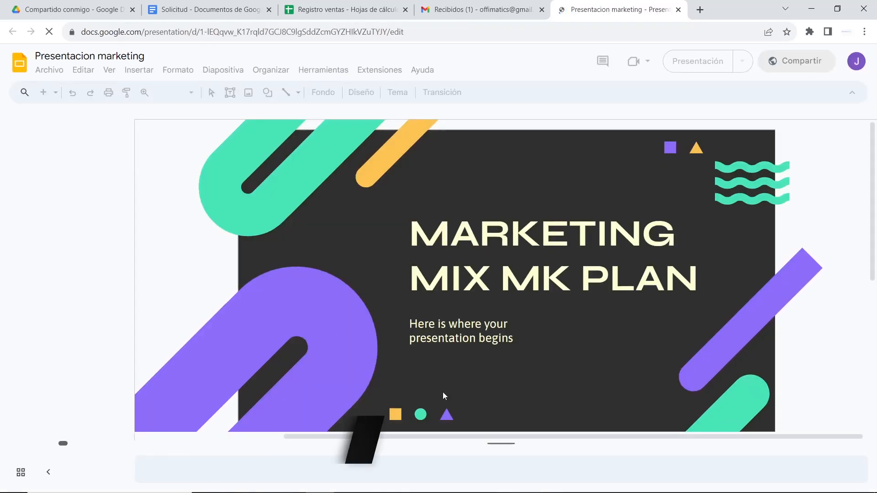
Test the edit access by adding "fg" between the M and K of "MK" in the first slide's title
{"action": "left_click", "coordinate": [515, 304]}
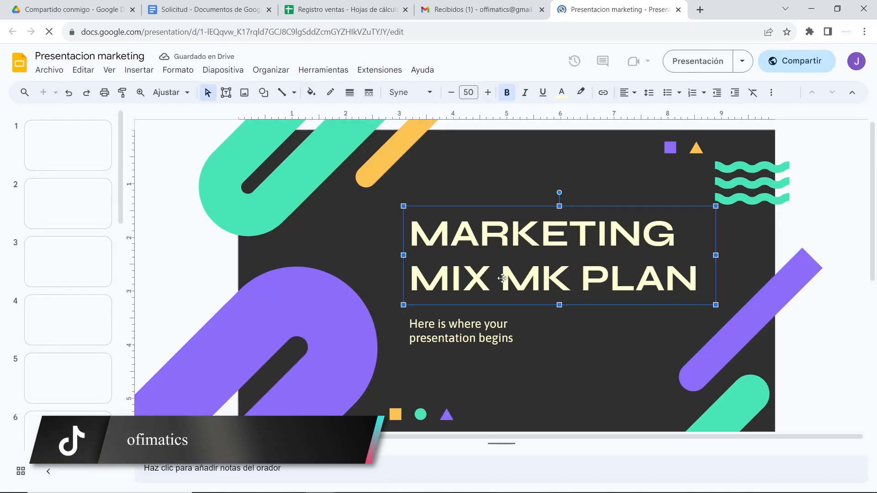
{"action": "left_click", "coordinate": [523, 273]}
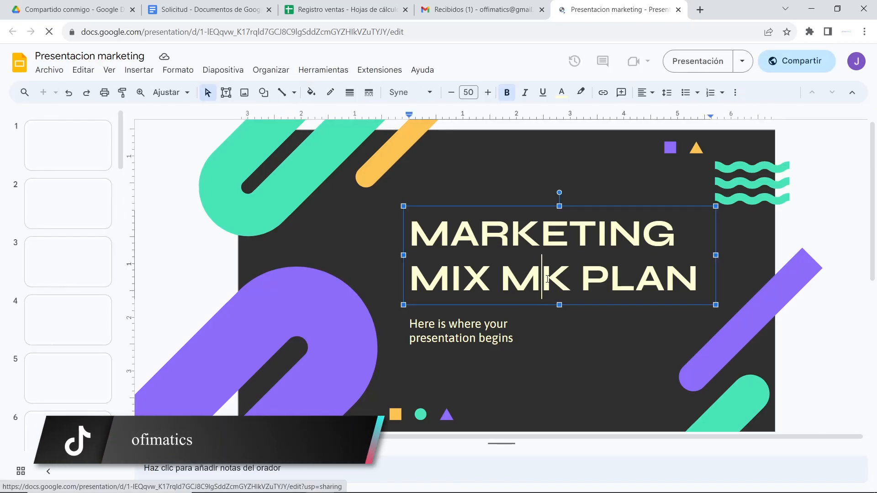
{"action": "type", "text": "fgsfsgfssgs"}
{"action": "key", "text": "BackSpace"}
{"action": "key", "text": "BackSpace"}
{"action": "key", "text": "BackSpace"}
{"action": "key", "text": "BackSpace"}
{"action": "key", "text": "BackSpace"}
{"action": "key", "text": "BackSpace"}
{"action": "key", "text": "BackSpace"}
{"action": "key", "text": "BackSpace"}
{"action": "key", "text": "BackSpace"}
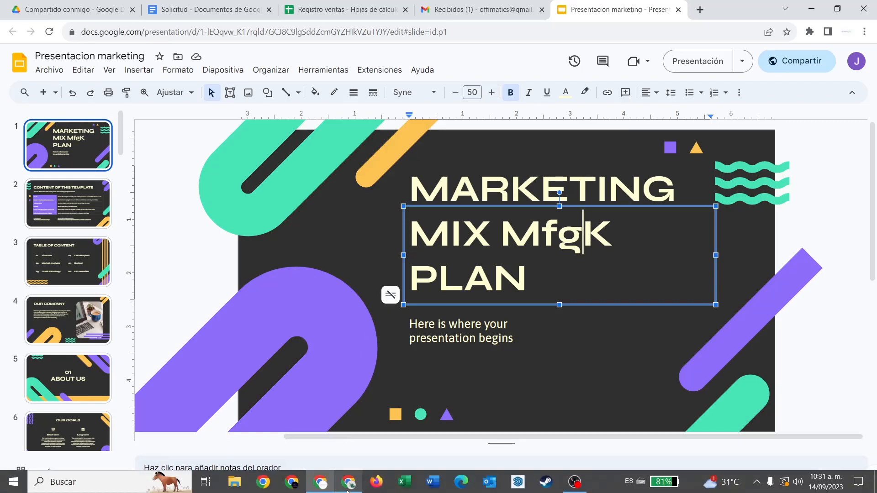
Switch back to the owner's Drive window and close the sharing settings of Presentacion marketing
{"action": "left_click", "coordinate": [348, 492]}
{"action": "left_click", "coordinate": [79, 6]}
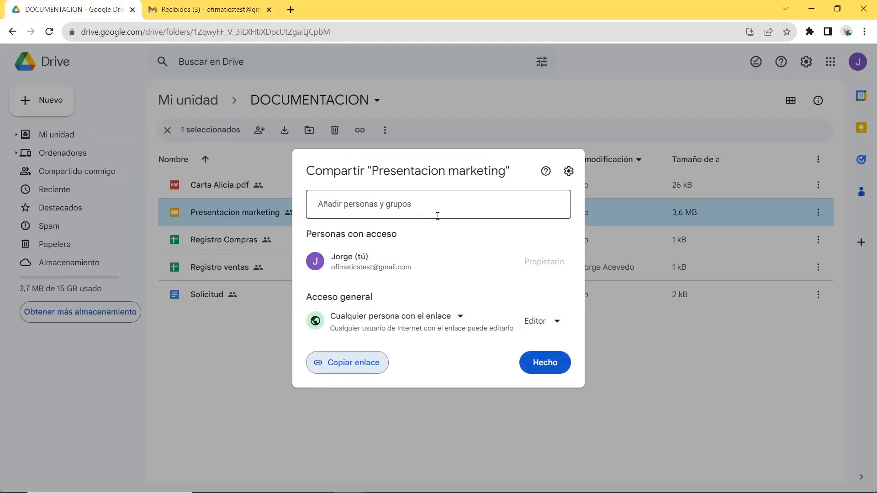
{"action": "left_click", "coordinate": [539, 363]}
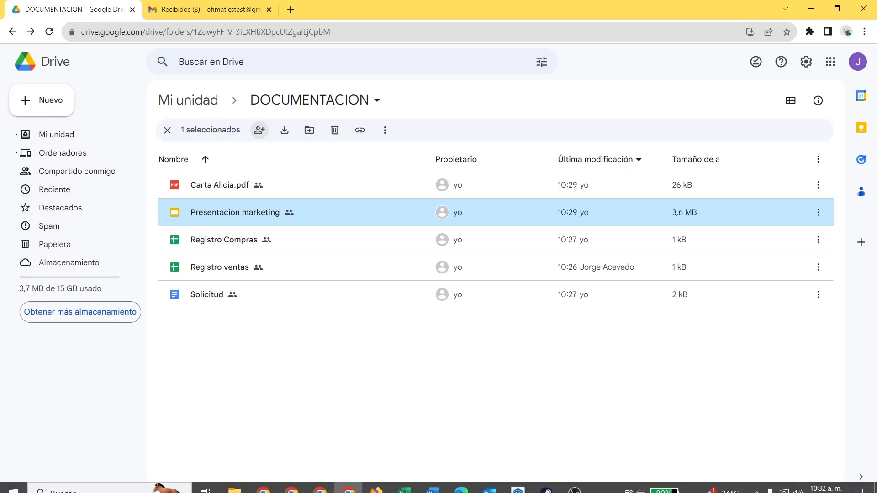
{"action": "mouse_move", "coordinate": [286, 484]}
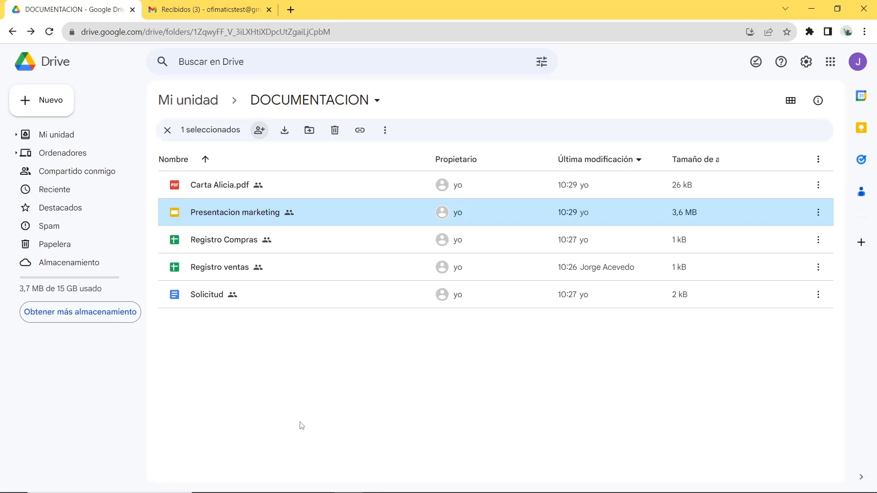